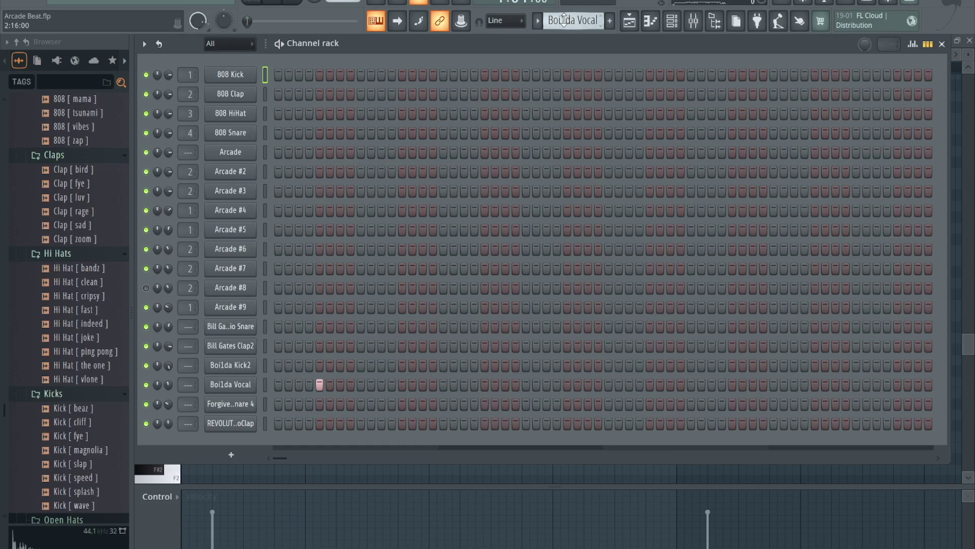
- Review the project's separate patterns, from Boi1da Vocal through the other sounds, checking each one's notes in the channel rack
left_click(564, 20)
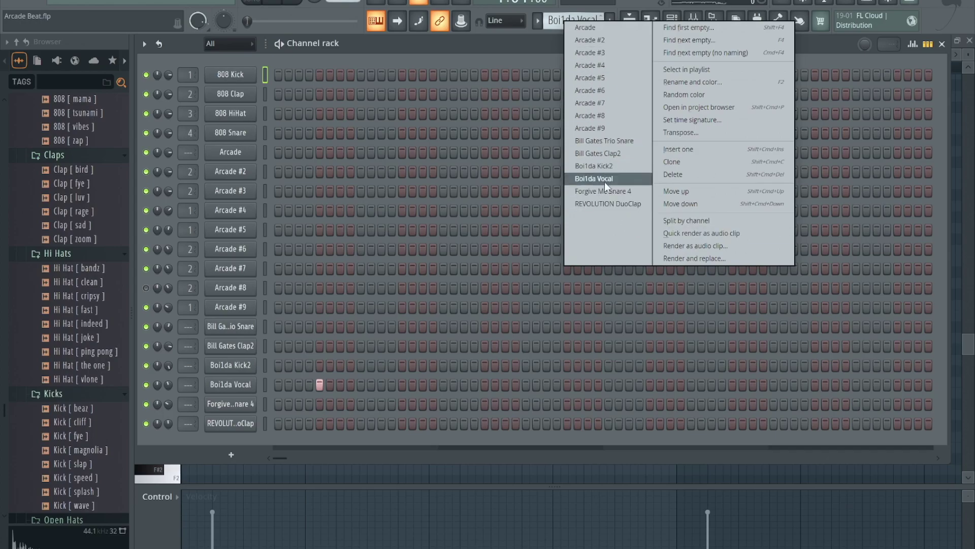
left_click(470, 53)
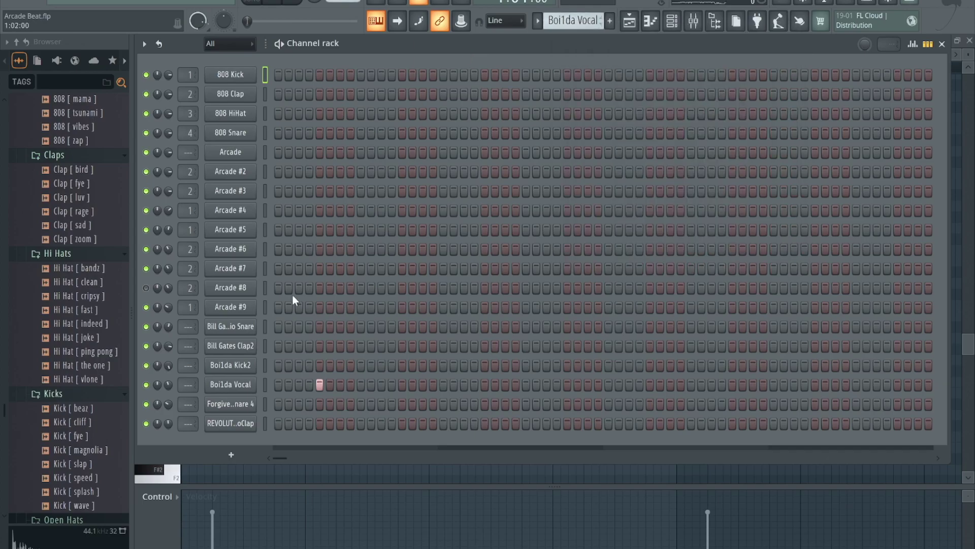
scroll(573, 21, "up", 2)
scroll(573, 20, "up", 5)
scroll(573, 20, "up", 1)
scroll(573, 20, "down", 5)
scroll(573, 20, "down", 1)
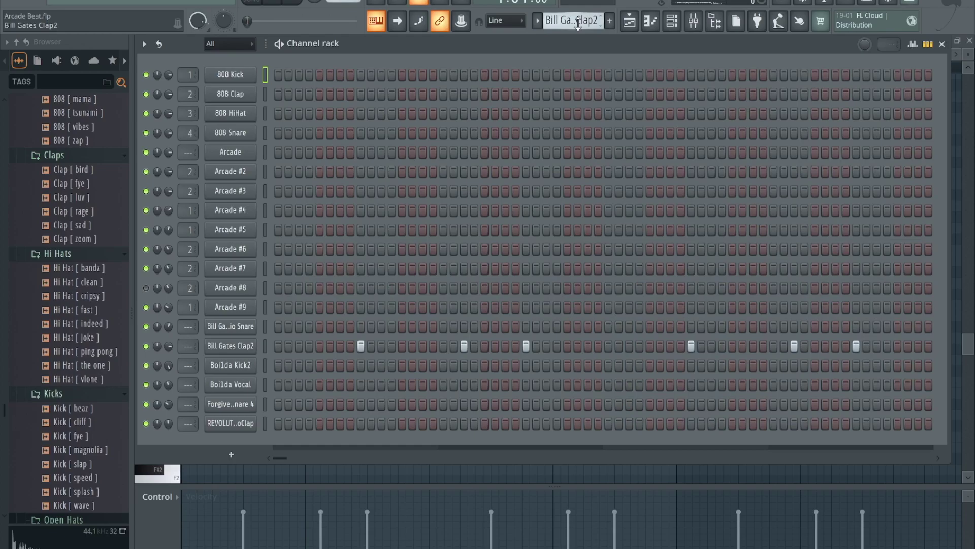
- Place all patterns from Arcade to REVOLUTION DuoClap in the Playlist at bar 1, stacked from Track 1 down to Track 15
left_click(630, 22)
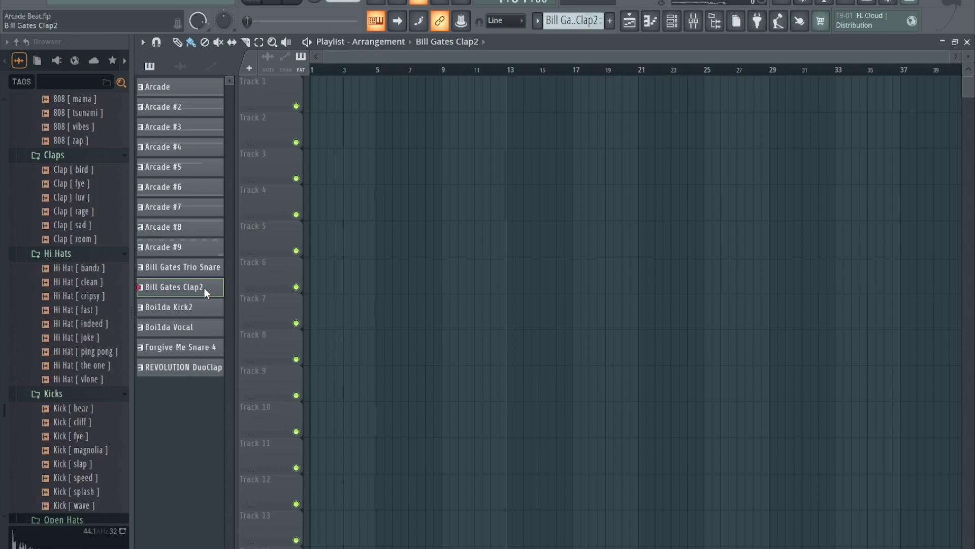
left_click(154, 86)
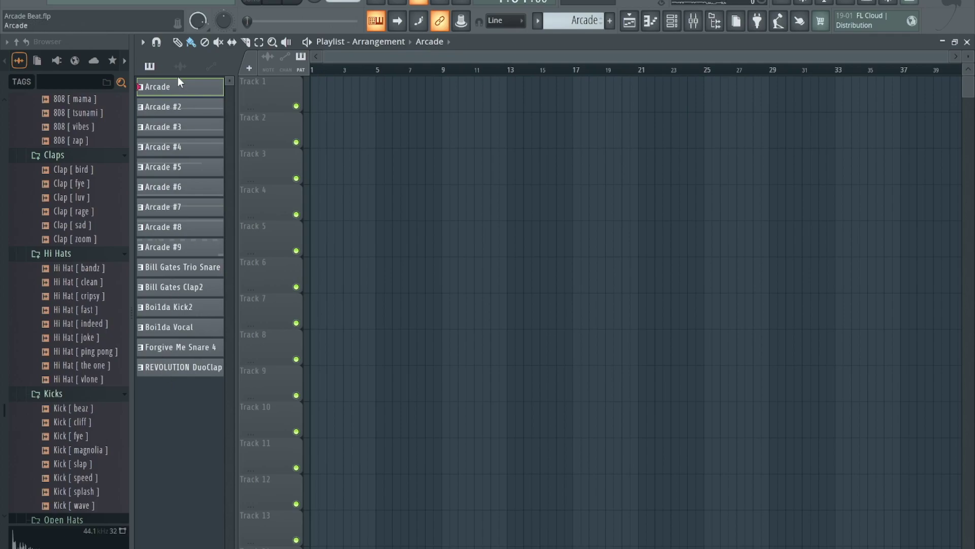
left_click(169, 364)
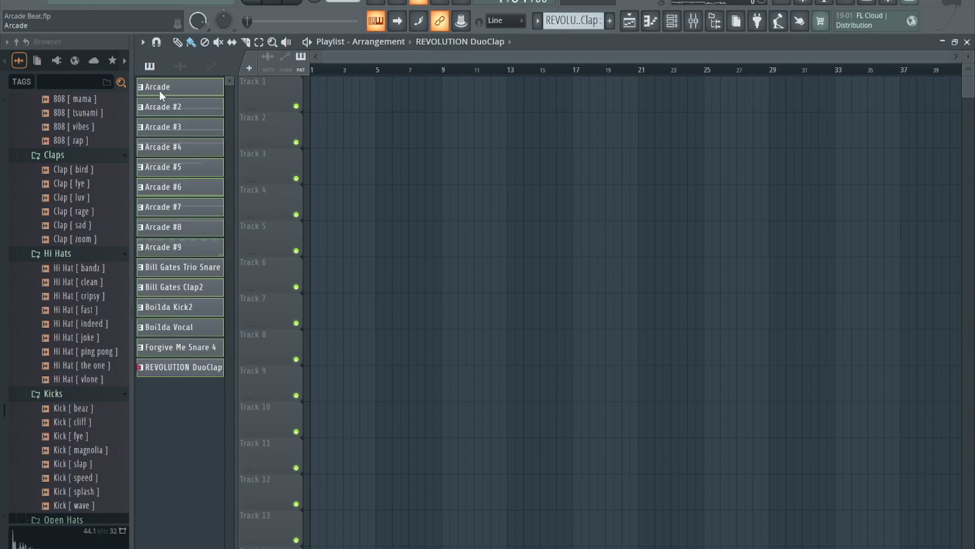
left_click_drag(154, 86, 314, 81)
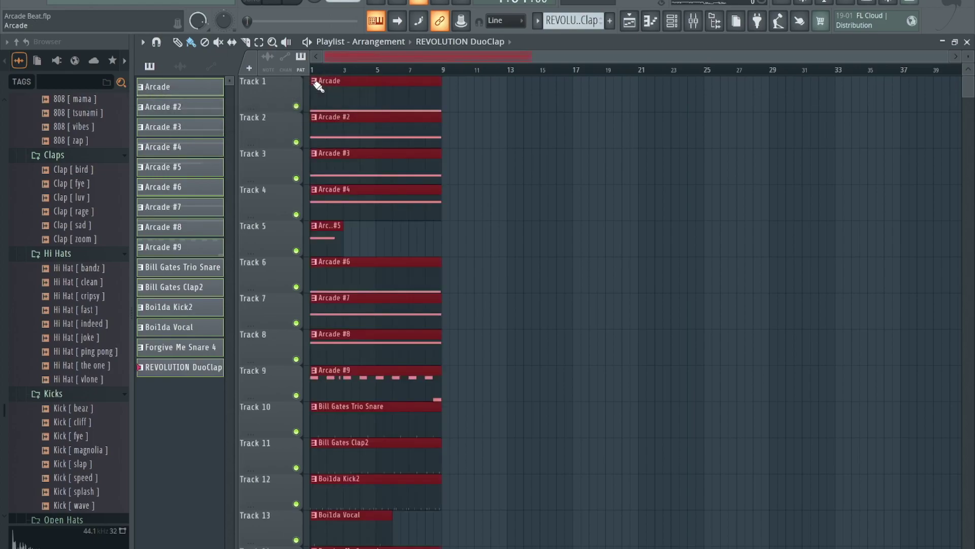
left_click(492, 210)
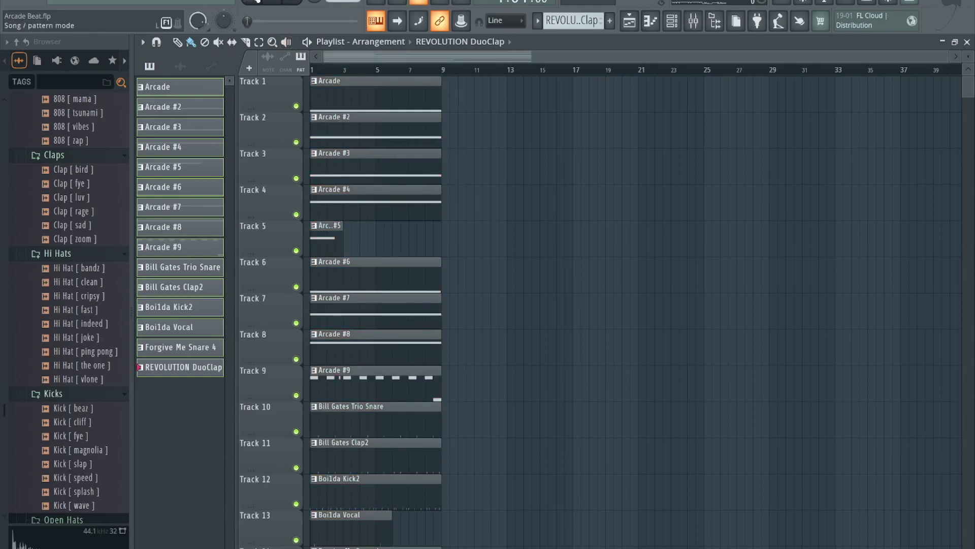
- Switch playback to song mode and listen to the opening bars of the arrangement
left_click(254, 3)
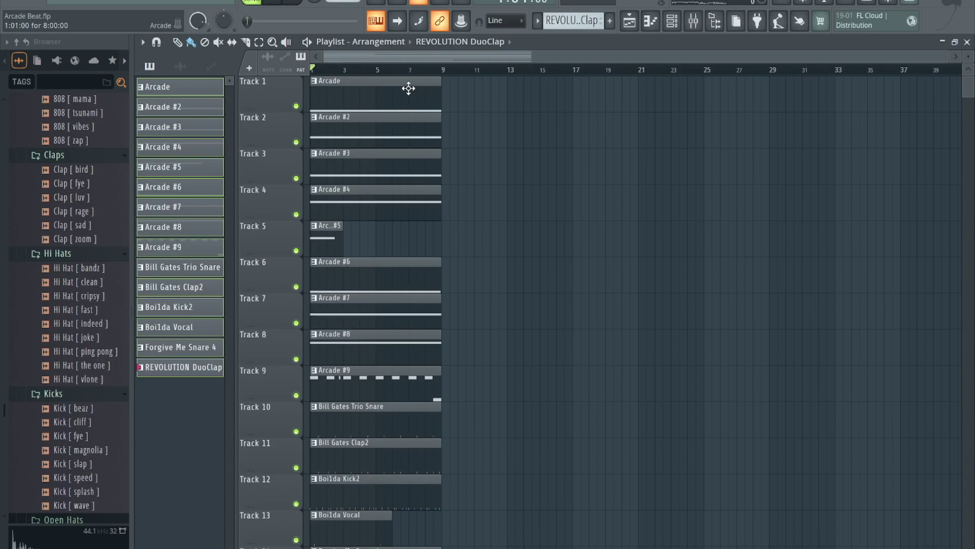
left_click(274, 2)
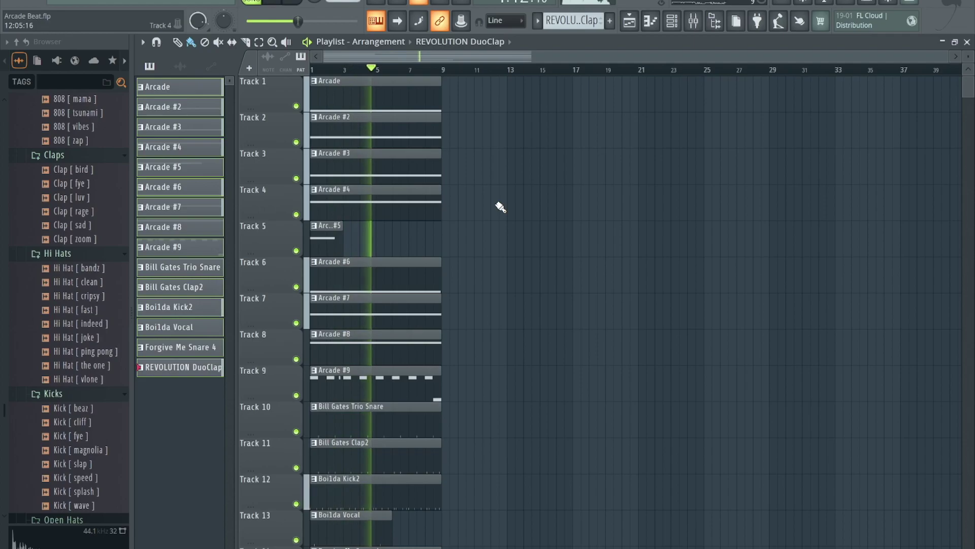
key("space")
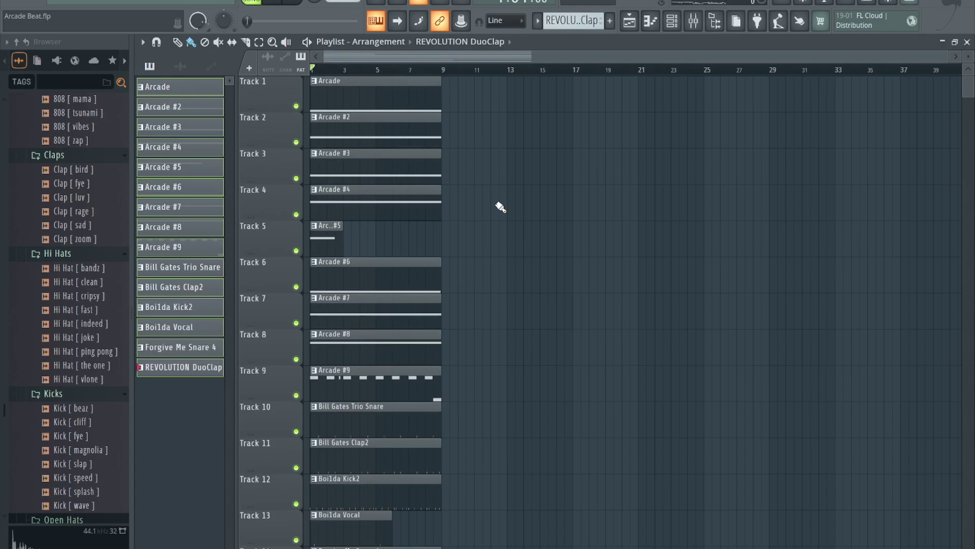
- Select all the clips on Tracks 1 to 15 and duplicate the block five times in a row, up to bar 49
scroll(496, 207, "down", 1)
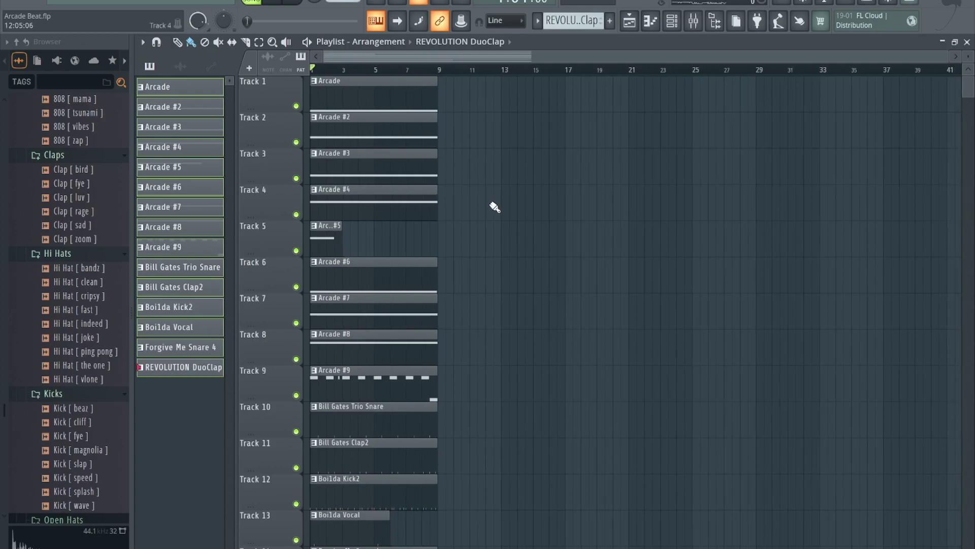
scroll(496, 207, "down", 4)
scroll(495, 206, "up", 4)
scroll(496, 207, "down", 3)
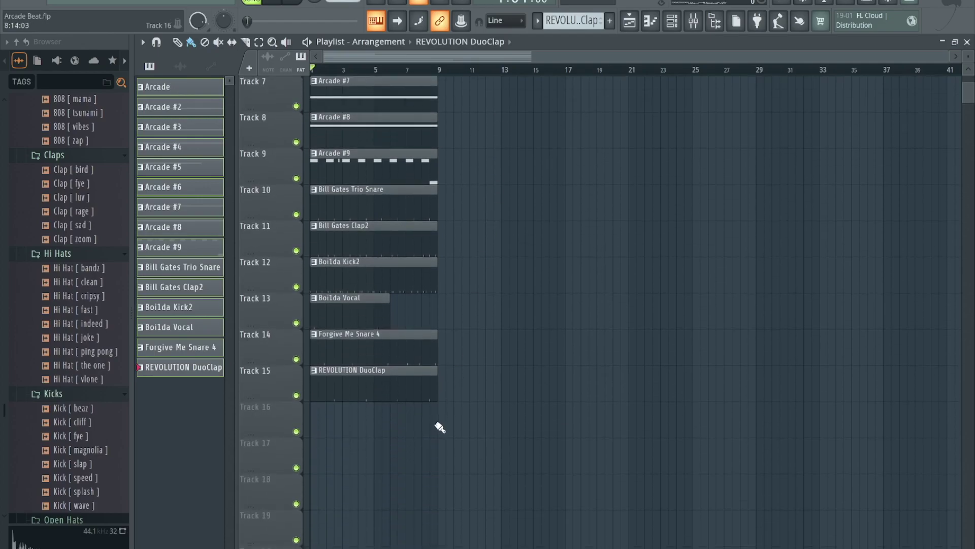
left_click_drag(437, 428, 321, 72)
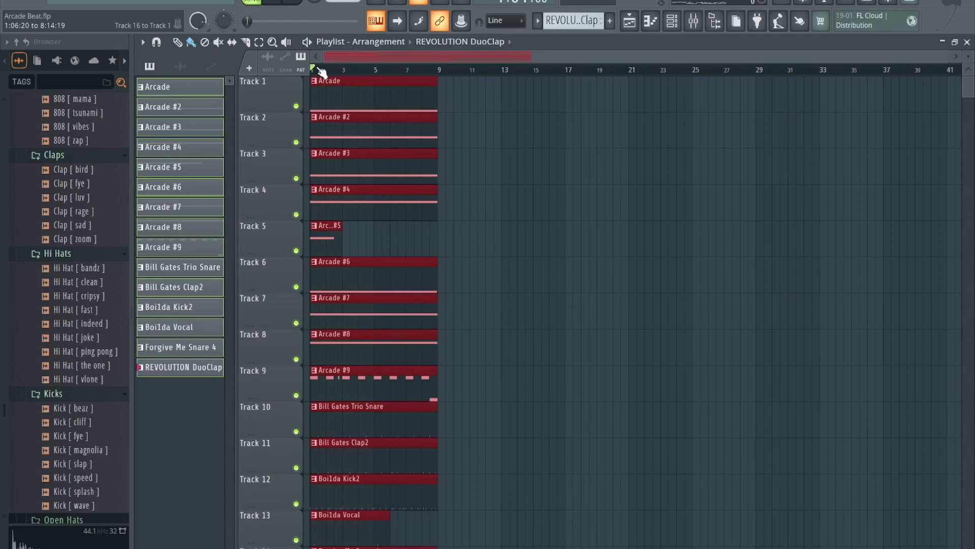
key("ctrl+b")
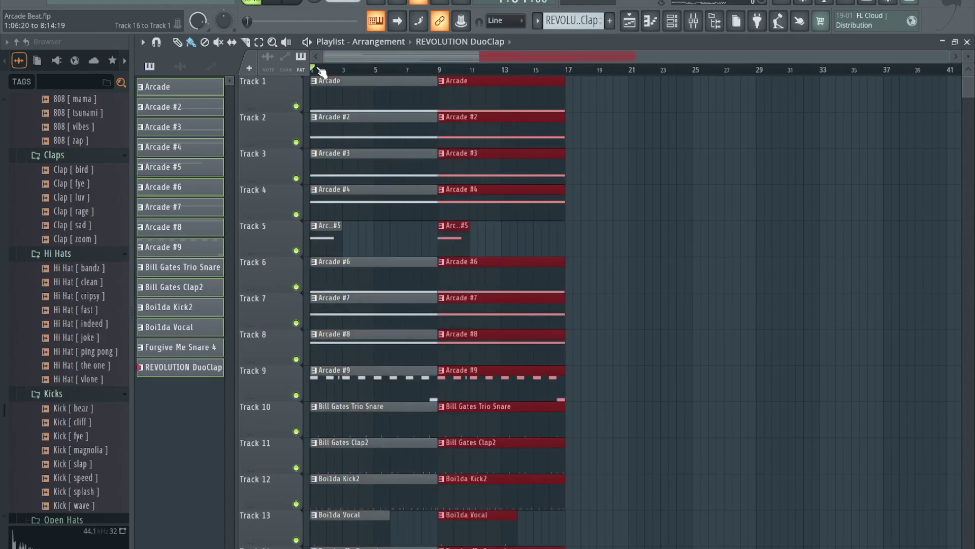
key("ctrl+b")
key("ctrl+b")
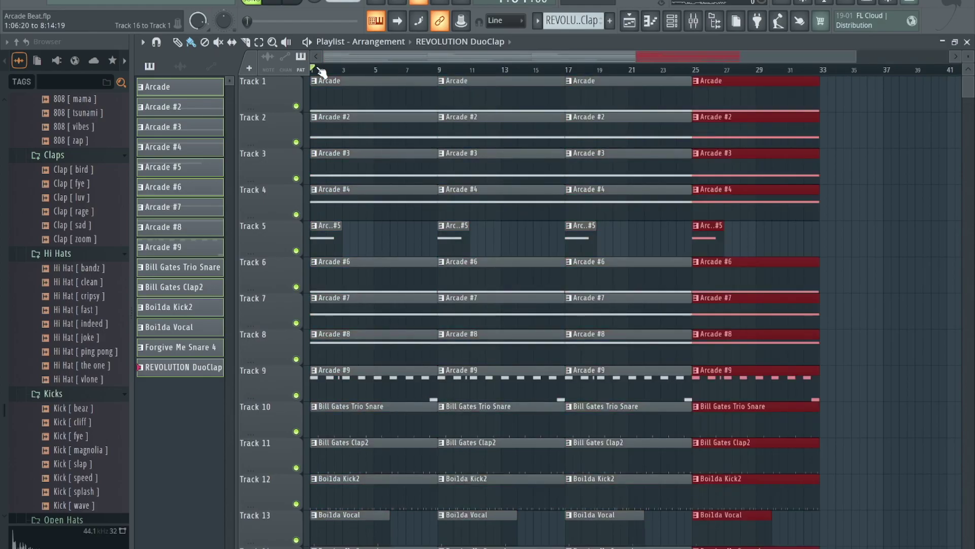
key("ctrl+b")
key("ctrl+b")
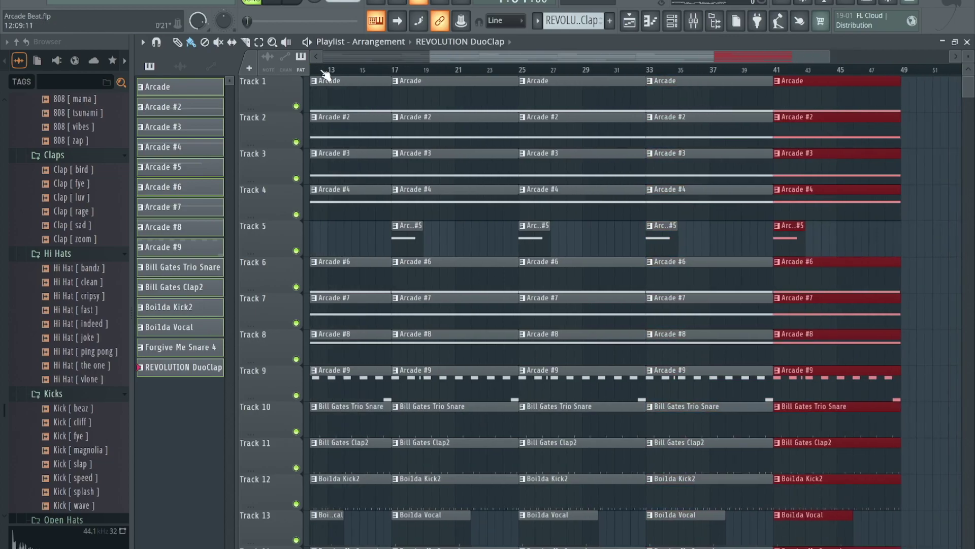
- Delete the first clips on Tracks 10 to 15, from Bill Gates Trio Snare to REVOLUTION DuoClap, leaving the intro without drums
scroll(502, 202, "down", 4)
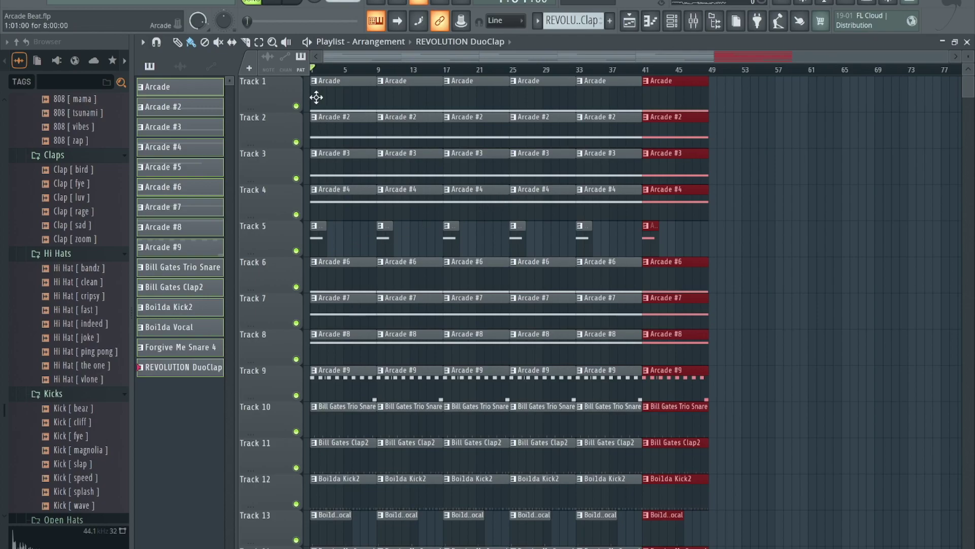
scroll(340, 253, "down", 1)
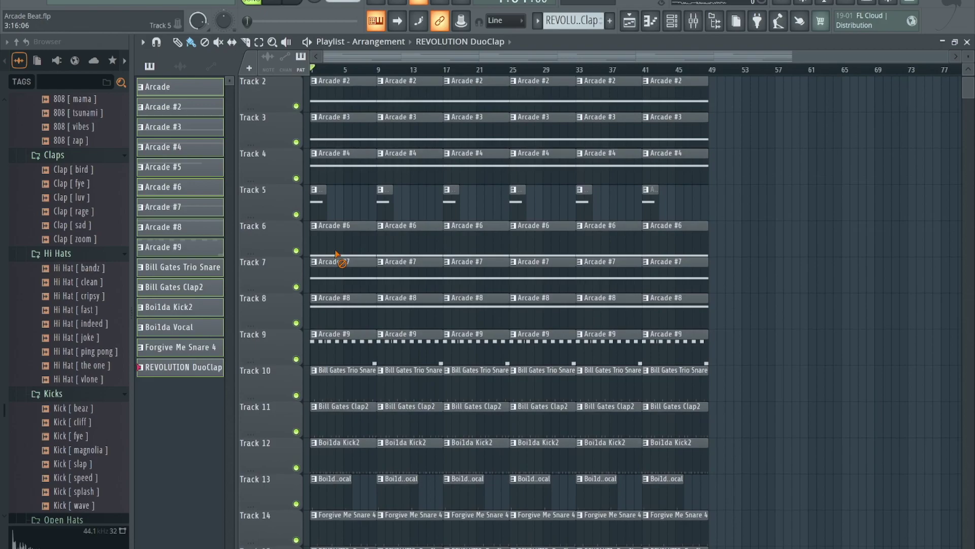
scroll(320, 412, "down", 4)
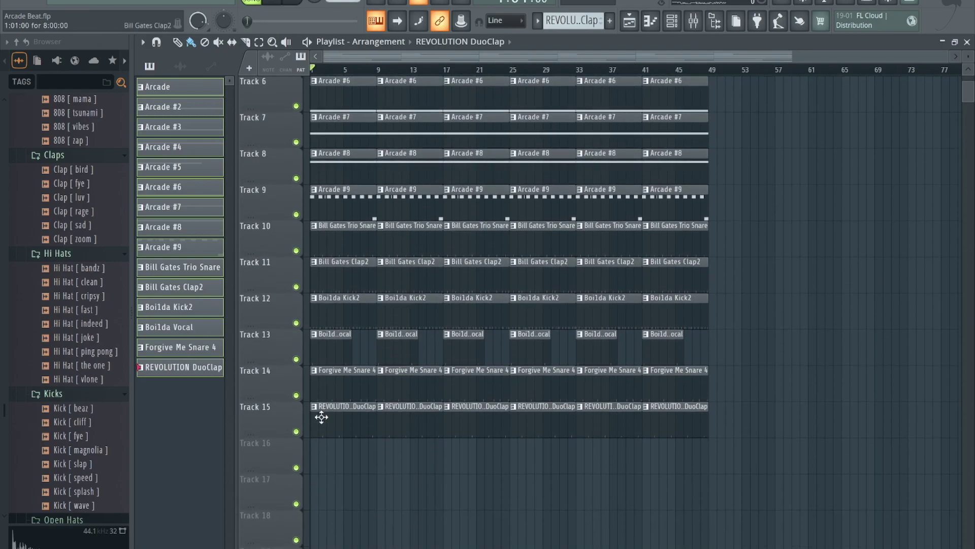
right_click(333, 242)
right_click(330, 275)
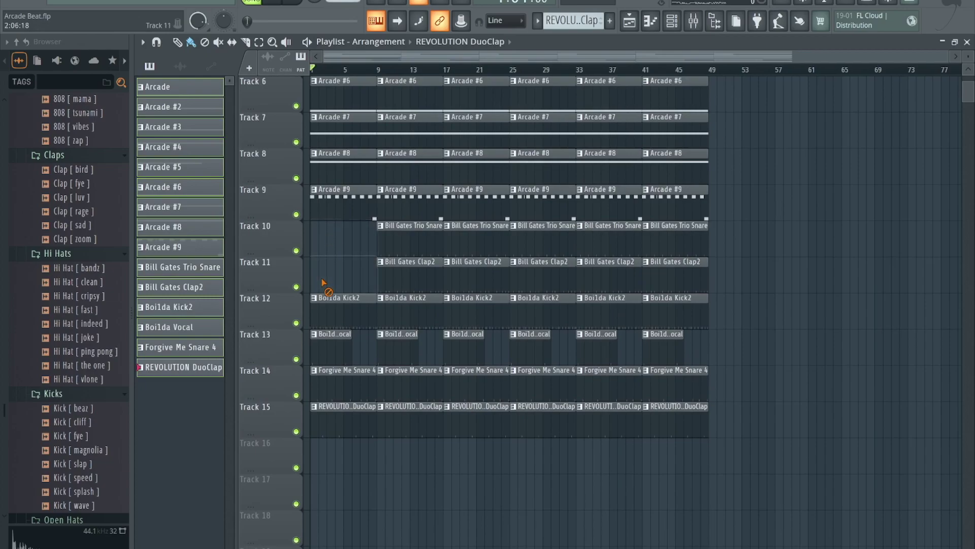
right_click(327, 311)
right_click(328, 337)
right_click(326, 379)
right_click(324, 413)
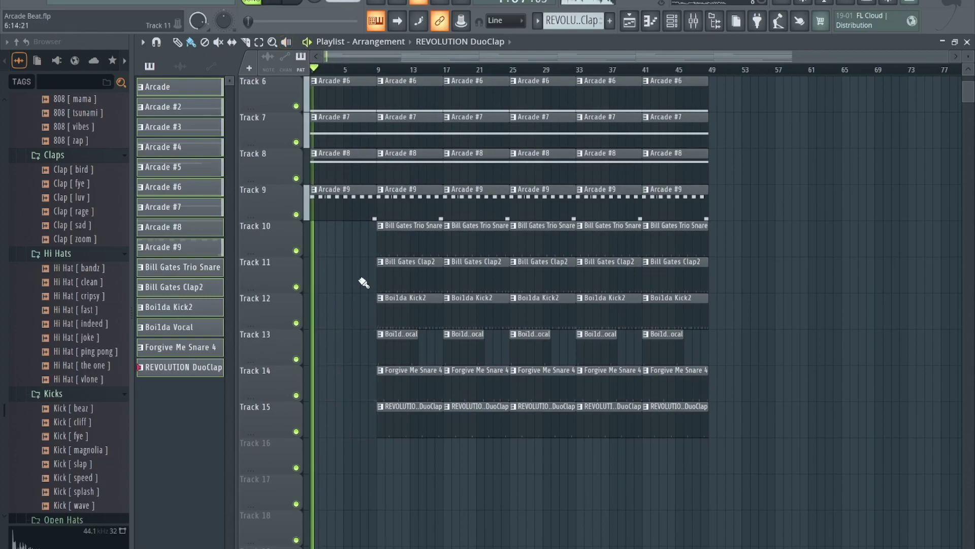
- Listen to the drumless intro from bar 1
scroll(362, 279, "up", 5)
key("space")
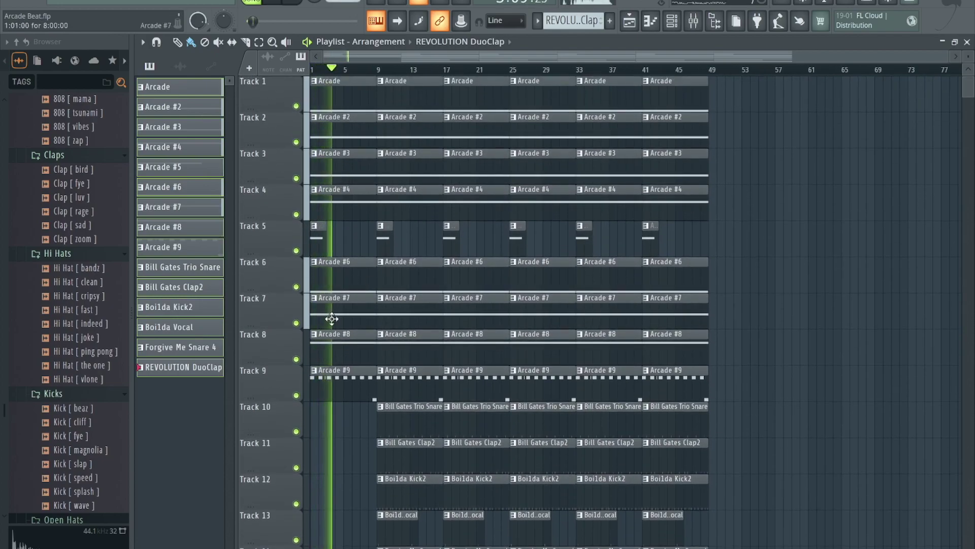
key("space")
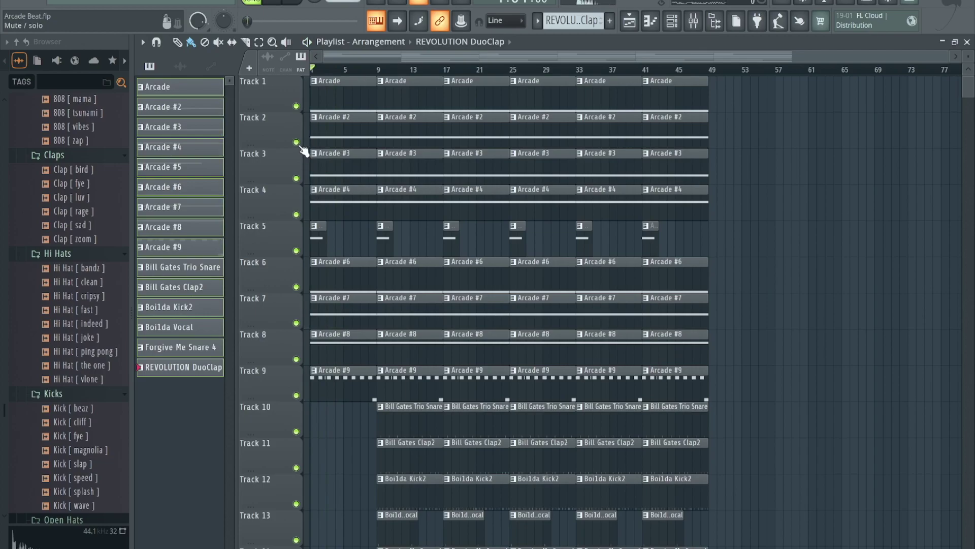
- Audition Track 2 and Track 3 on their own in solo, and turn all tracks back on
right_click(296, 143)
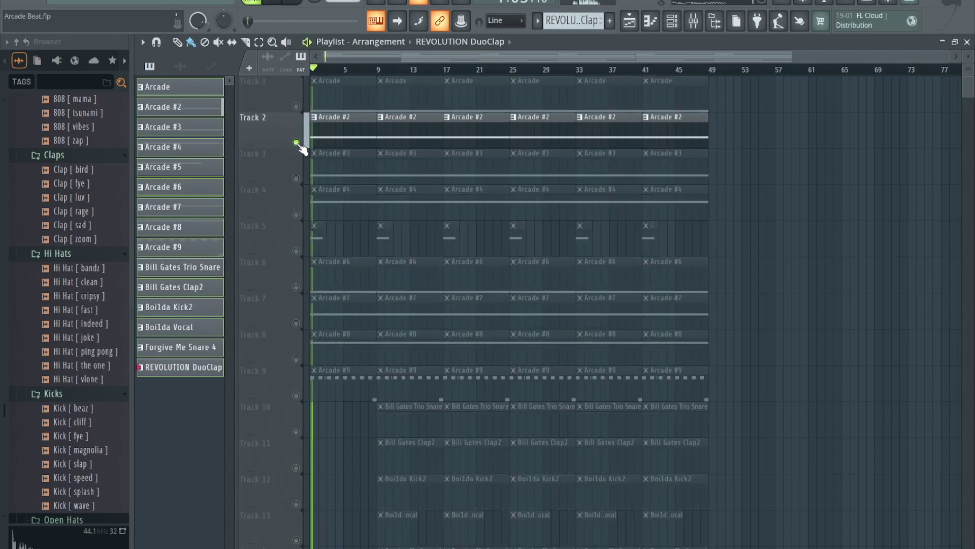
right_click(297, 178)
key("space")
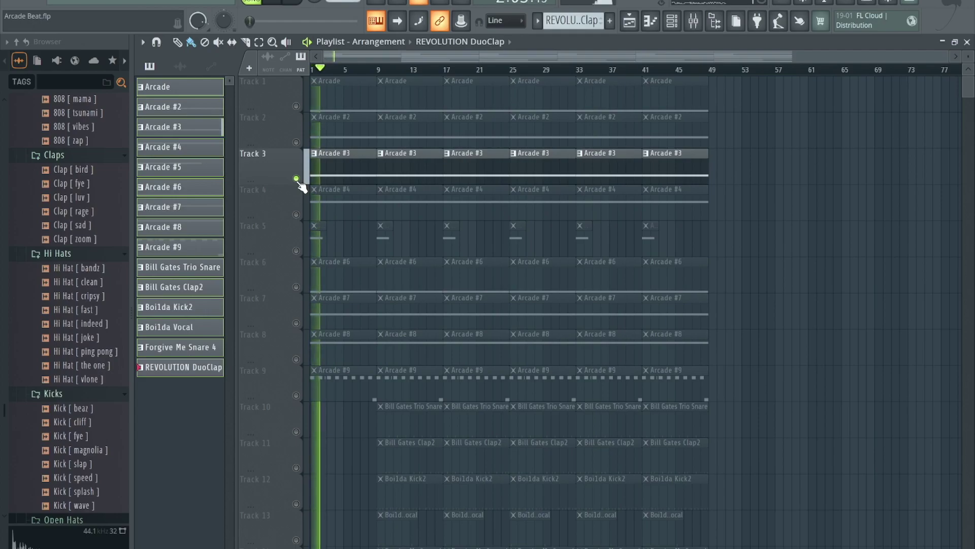
key("space")
right_click(298, 179)
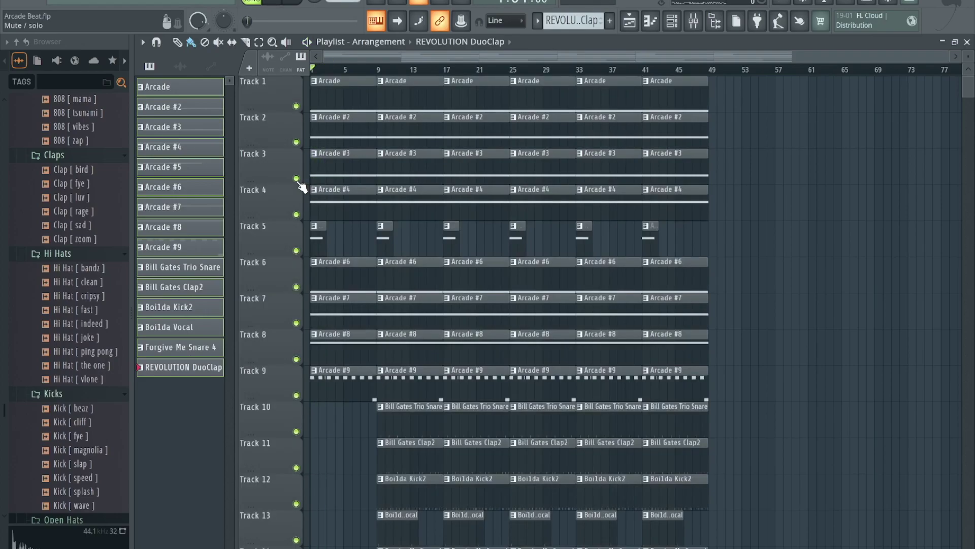
- Delete the first two Arcade #3 clips on Track 3 and, during playback, the first Arcade #9 clip on Track 9
right_click(321, 167)
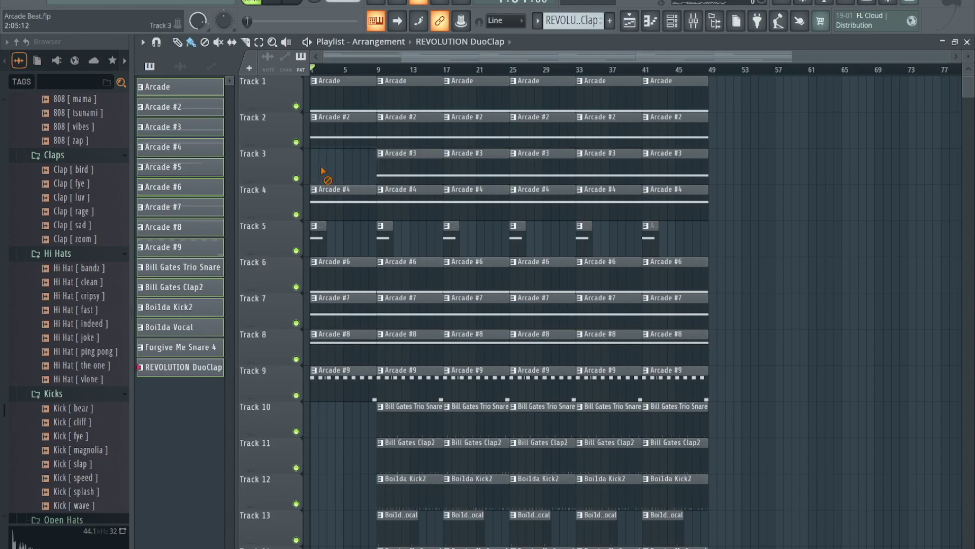
right_click(394, 176)
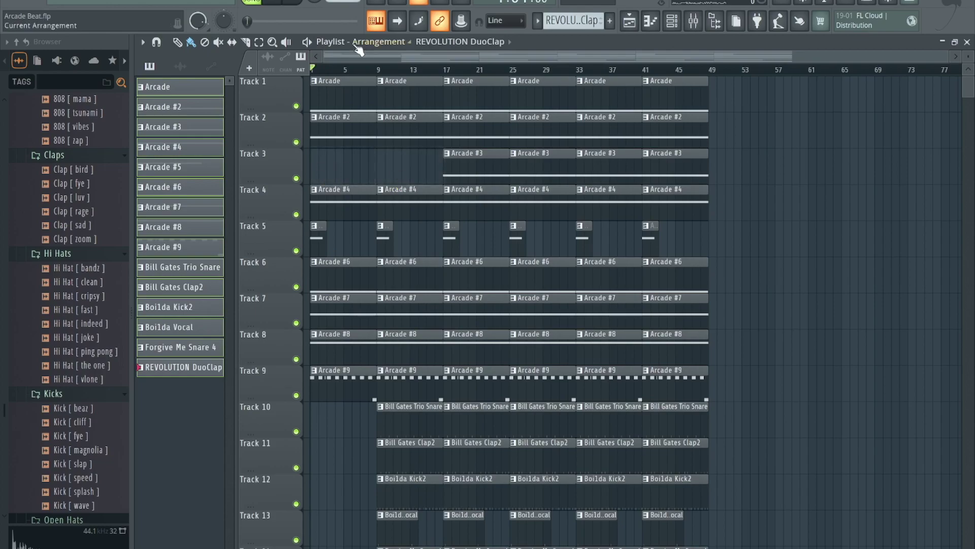
left_click(290, 2)
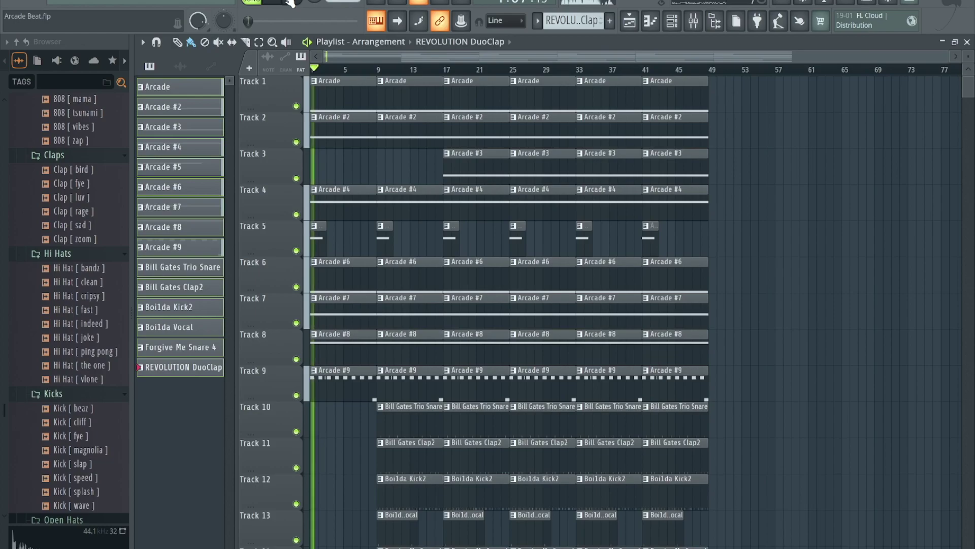
right_click(342, 390)
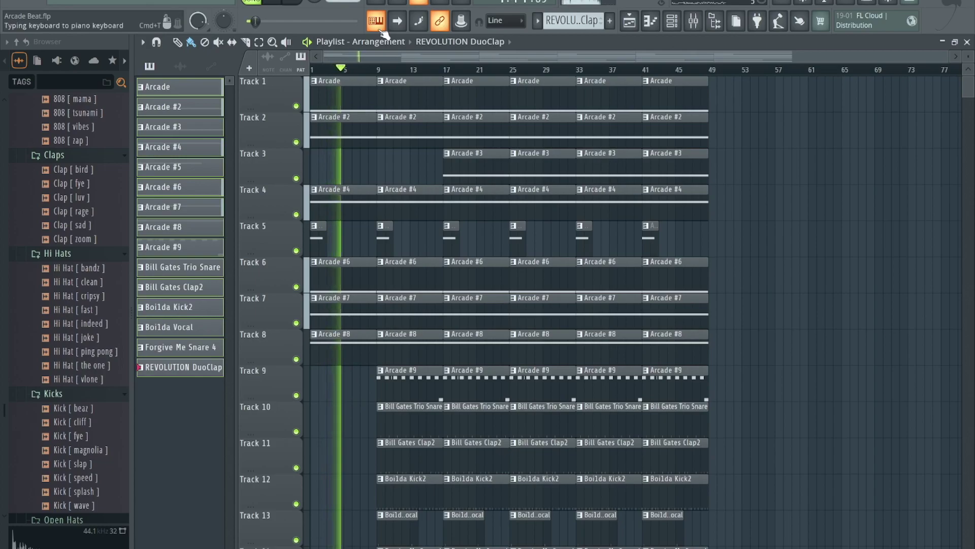
- Replay the intro from bar 1 and delete the first Arcade clip on Track 1
key("space")
key("space")
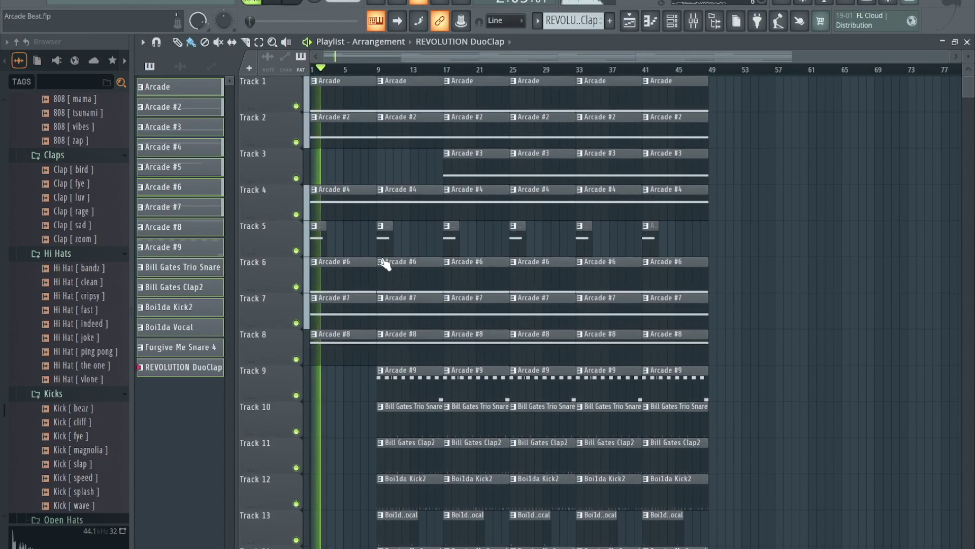
right_click(330, 101)
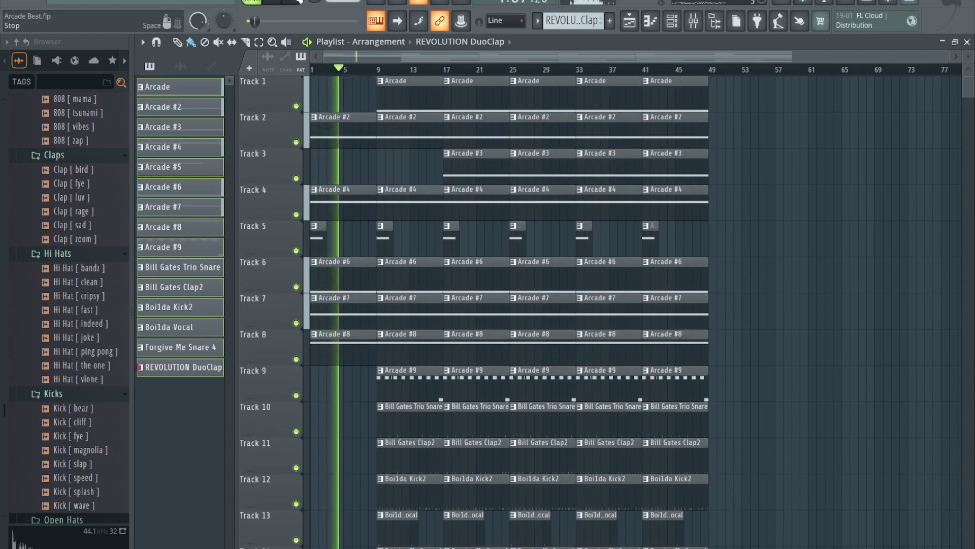
- Restart the song and listen to the thinned-out intro while looking over all the tracks
left_click(297, 1)
key("space")
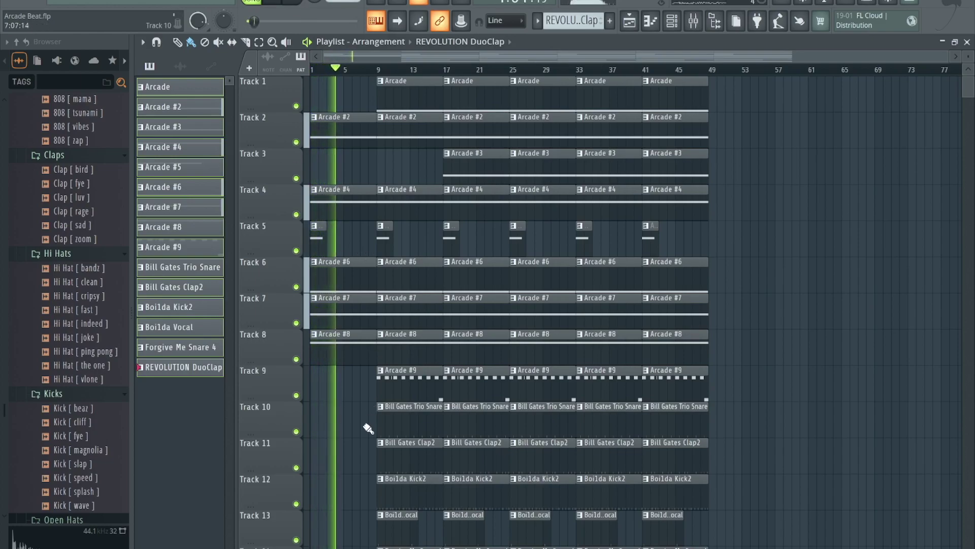
scroll(367, 429, "down", 5)
scroll(368, 430, "up", 5)
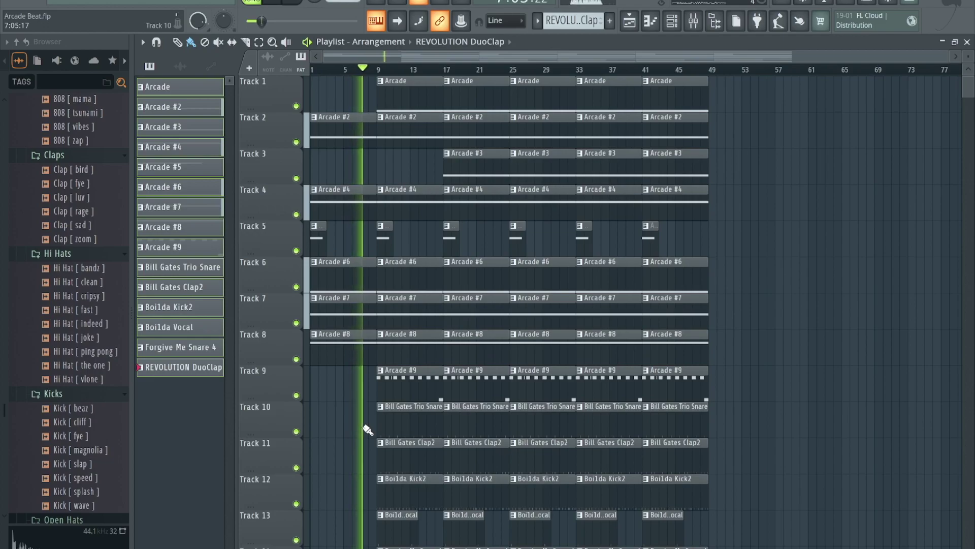
- Listen to the section entering at bar 9 and delete the Arcade #9 clip there on Track 9
scroll(357, 451, "up", 3)
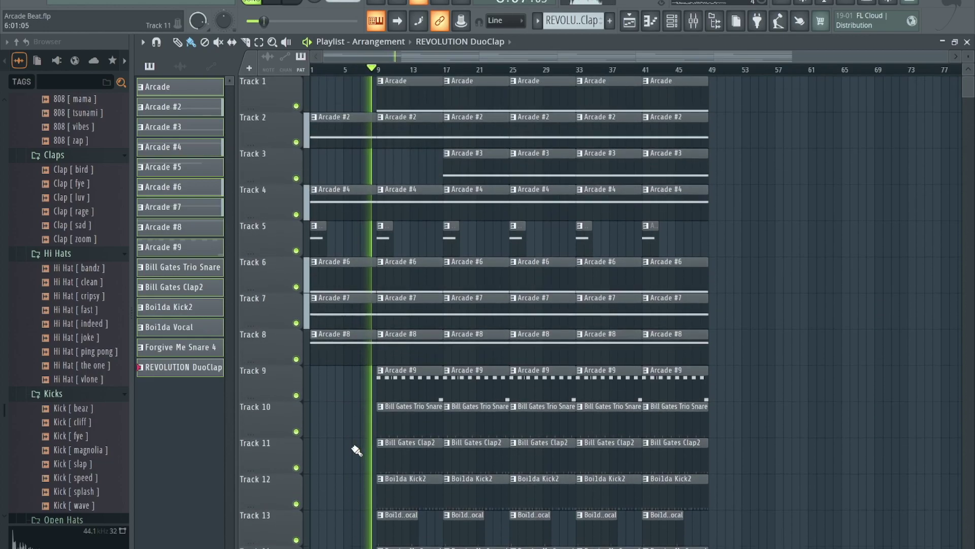
scroll(357, 451, "down", 3)
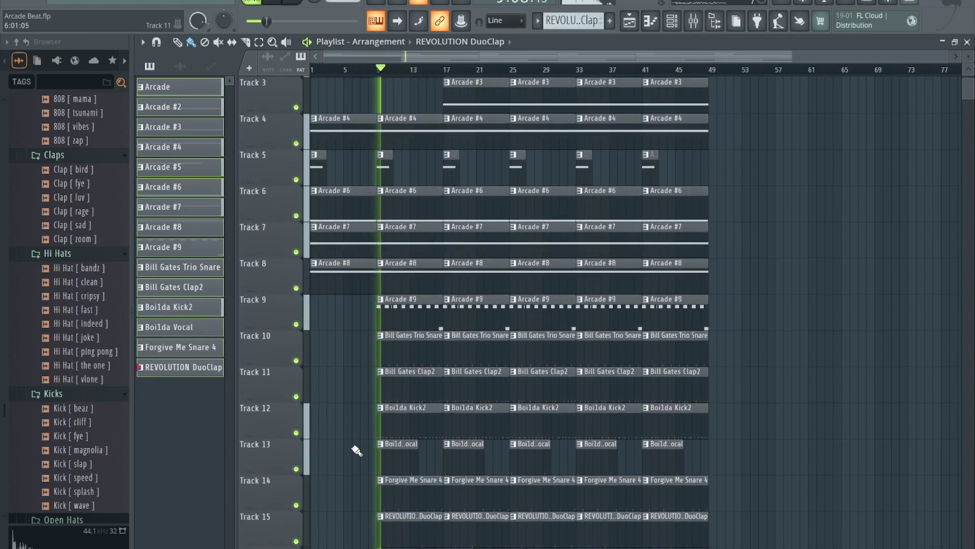
scroll(357, 450, "up", 3)
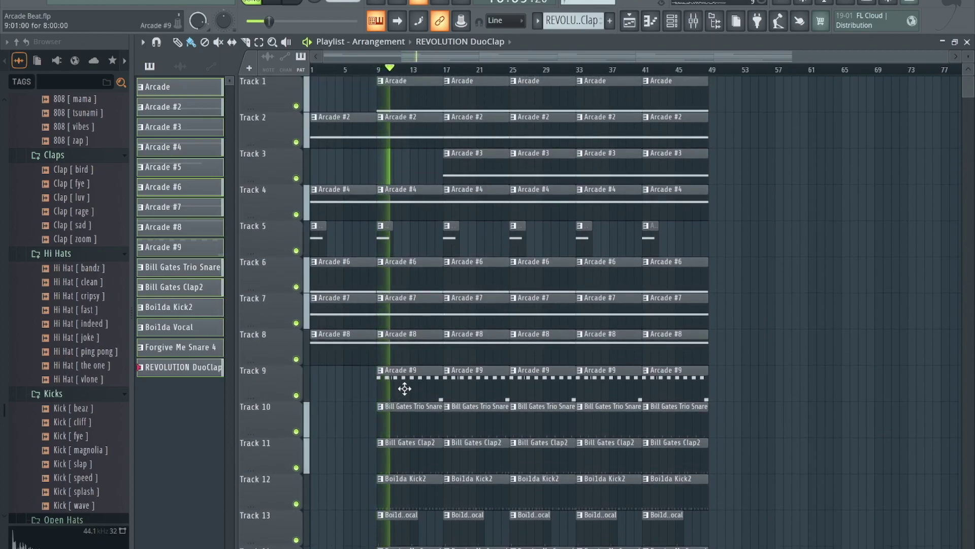
scroll(406, 392, "down", 3)
scroll(406, 392, "up", 3)
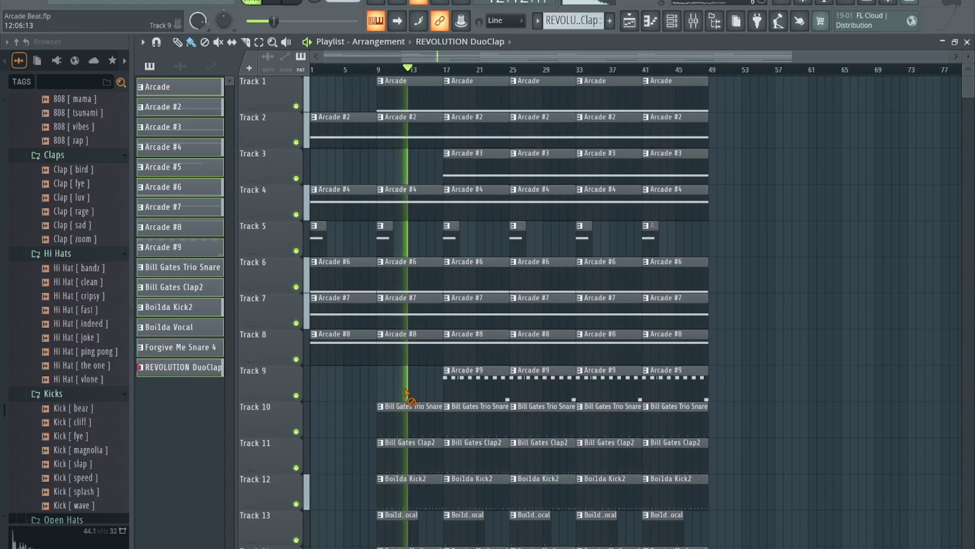
- Replay the transition into bar 9 from a few bars earlier, look over all the tracks, and stop playback
left_click(361, 71)
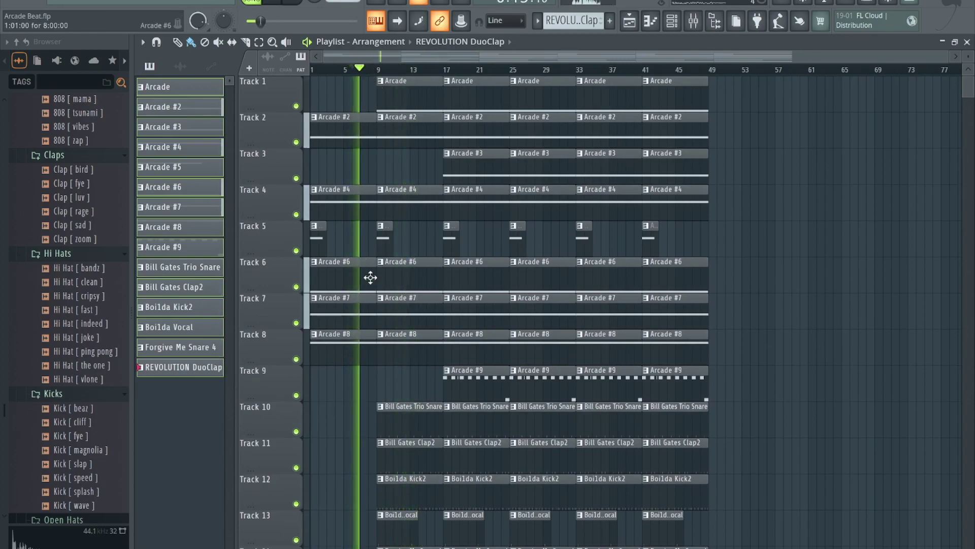
scroll(373, 339, "down", 3)
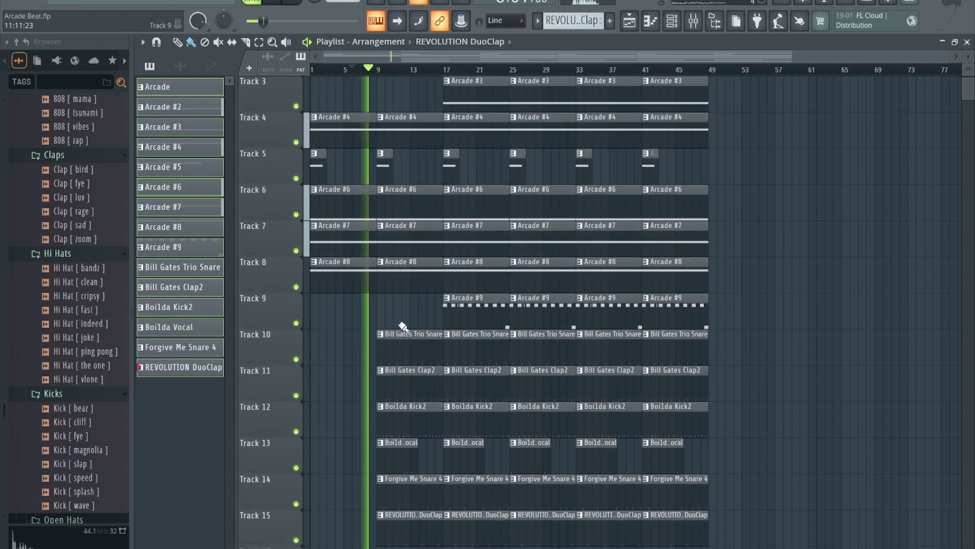
scroll(374, 337, "up", 1)
scroll(403, 327, "up", 1)
key("space")
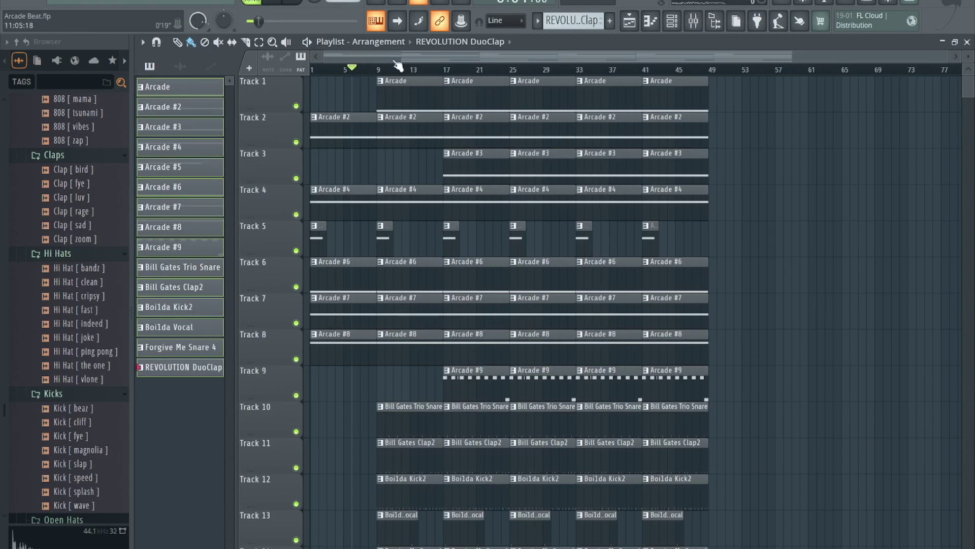
- Play from bar 1, audition Track 7 in solo, turn all tracks back on, and delete the first Arcade #7 clip
key("space")
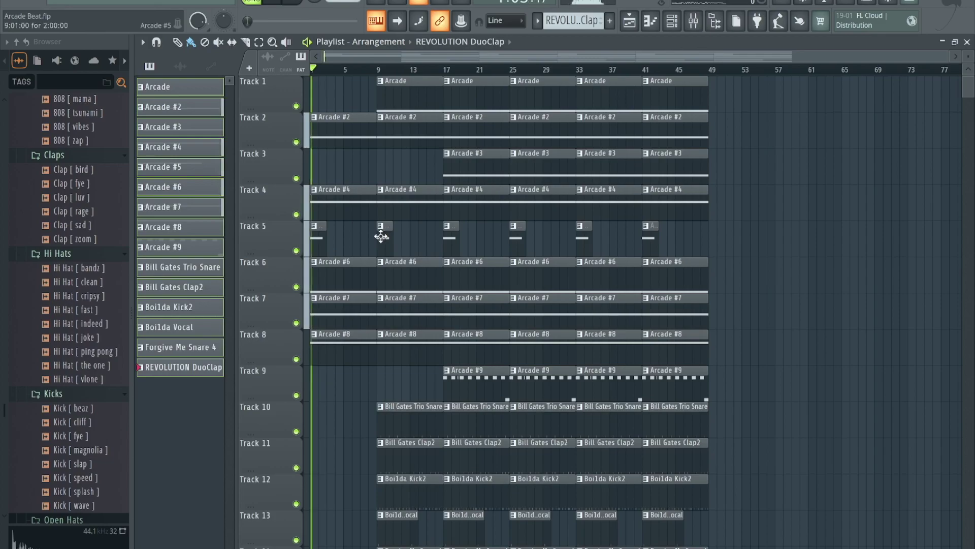
right_click(296, 323)
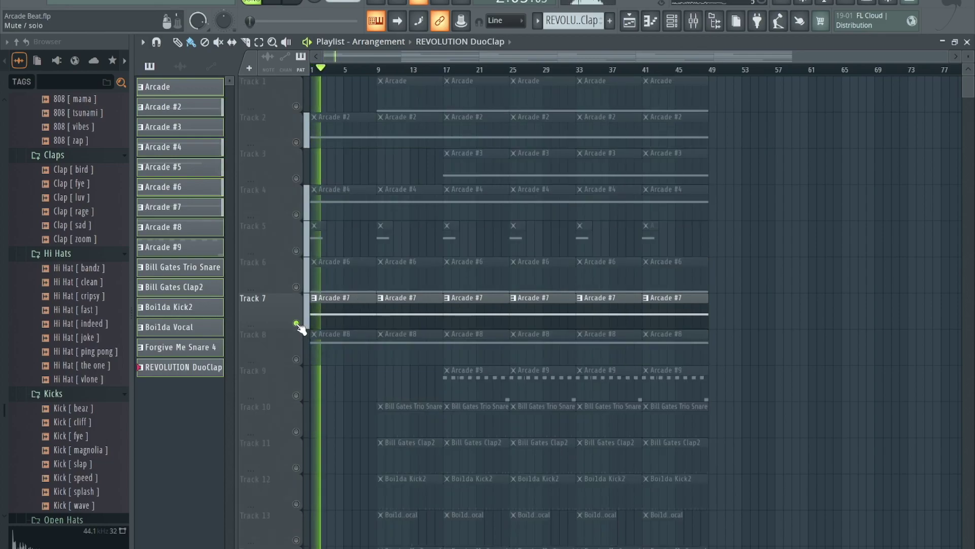
right_click(296, 323)
right_click(348, 318)
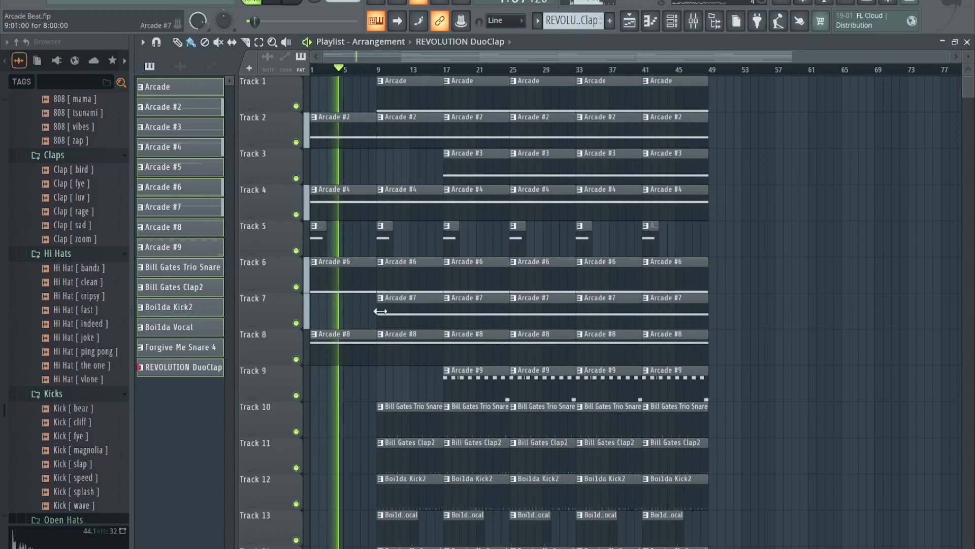
- Replay the intro, put an Arcade #7 clip back at bar 1 on Track 7, and delete the first Arcade #6 clip on Track 6
key("space")
key("space")
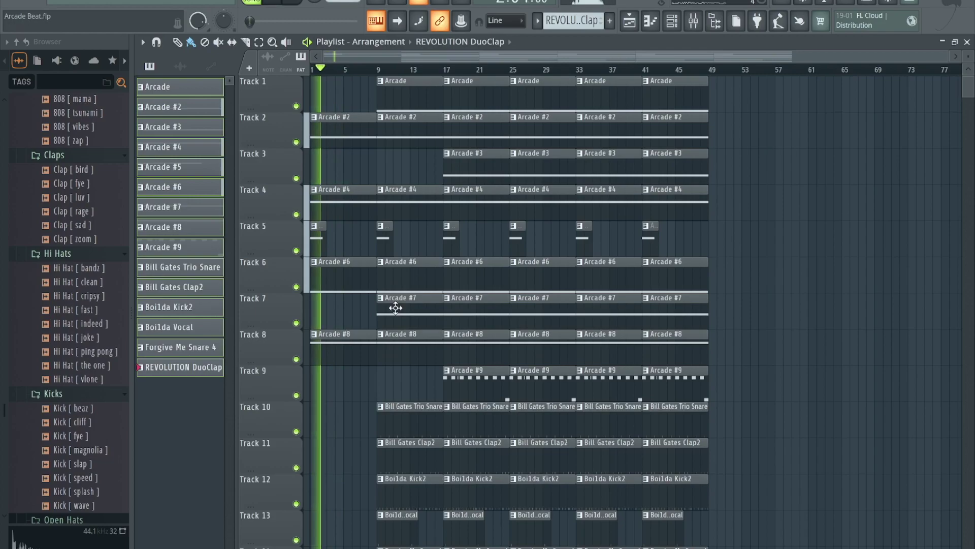
left_click(396, 307)
left_click(331, 307)
right_click(324, 278)
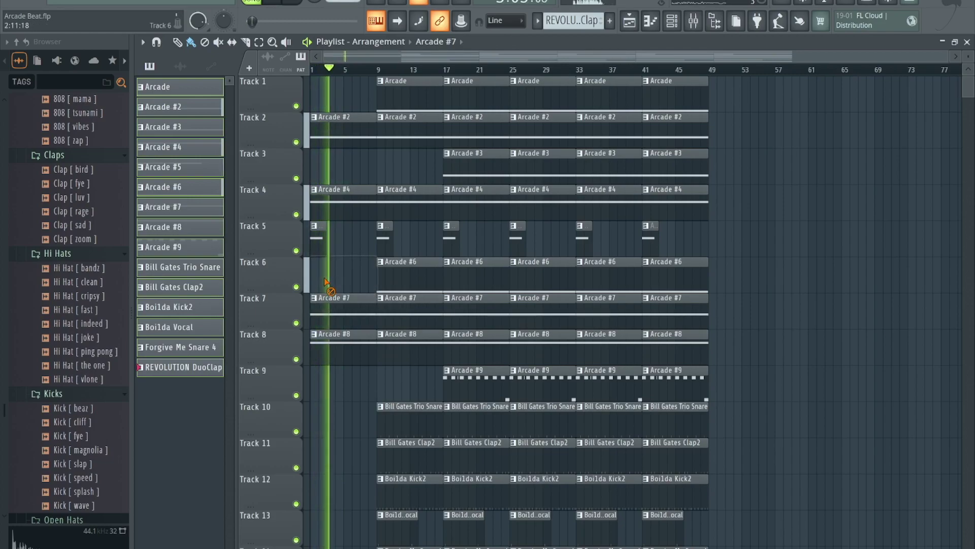
- Restart the song from bar 1 and listen through the sections at bars 9 and 17 while checking all the tracks
key("space")
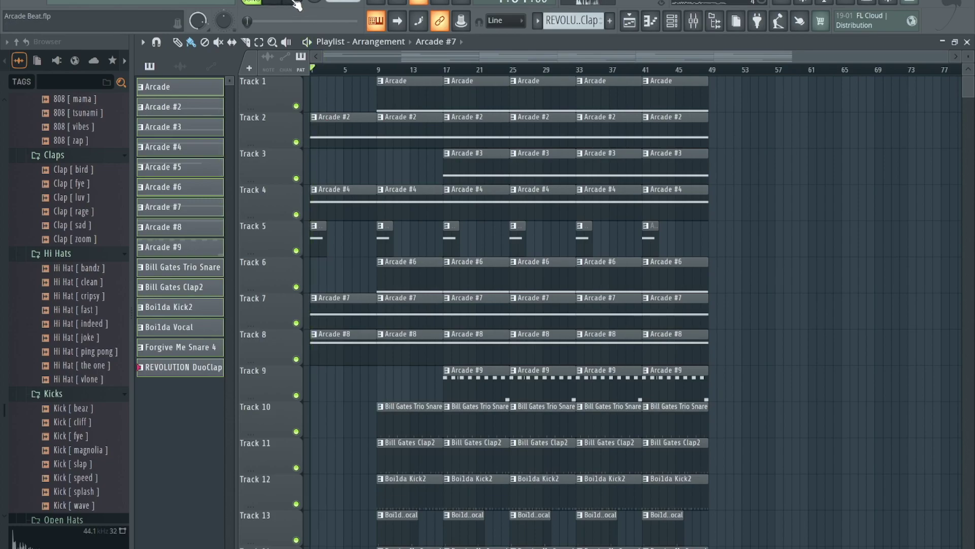
left_click(294, 3)
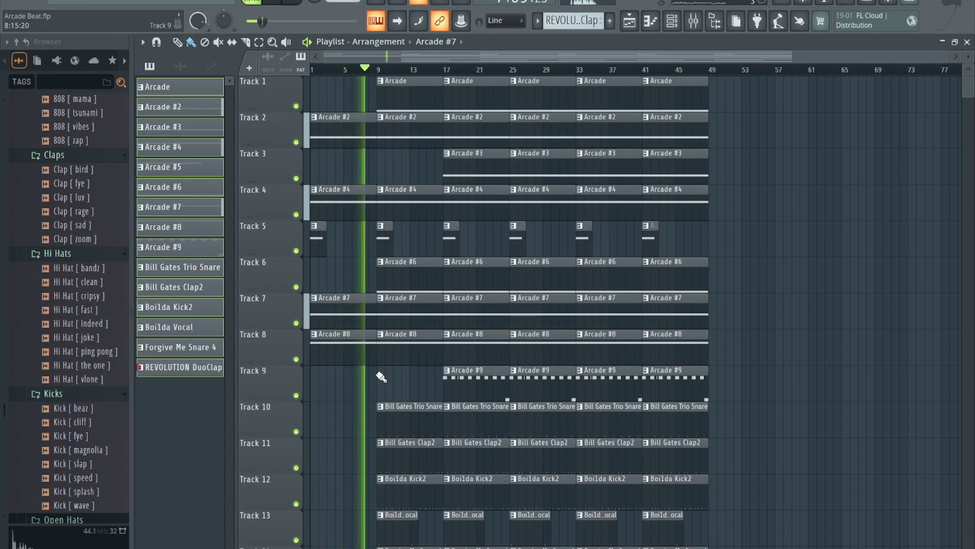
scroll(382, 376, "down", 3)
scroll(381, 376, "up", 3)
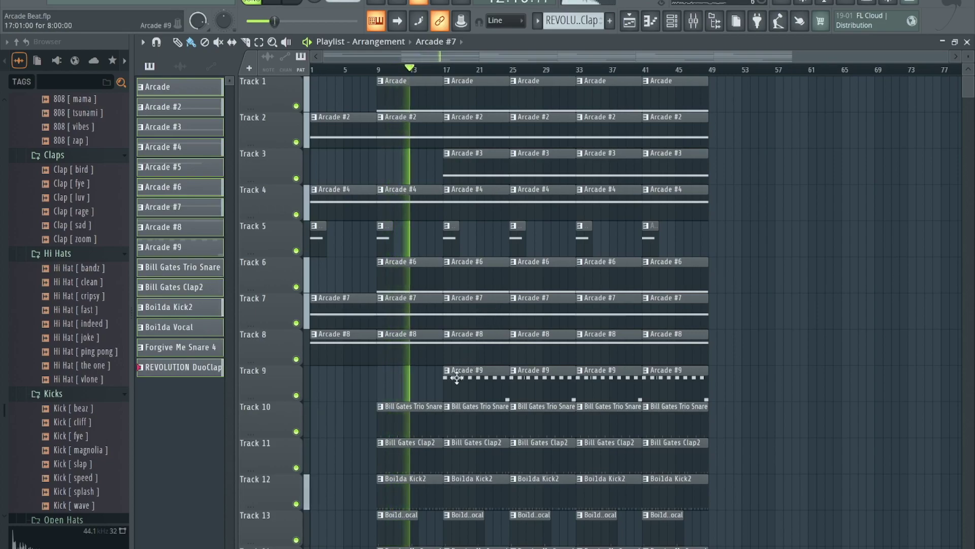
scroll(432, 389, "down", 2)
scroll(432, 388, "up", 2)
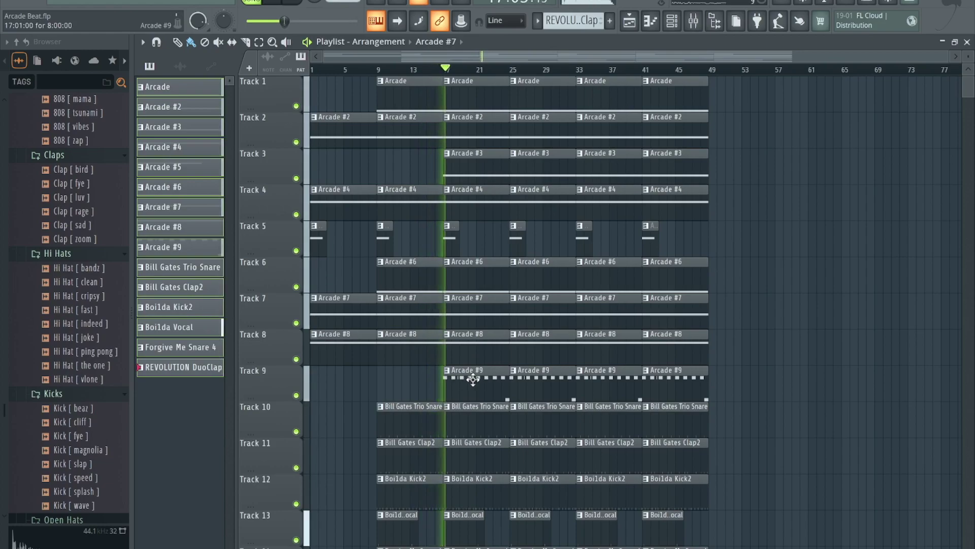
scroll(472, 384, "down", 2)
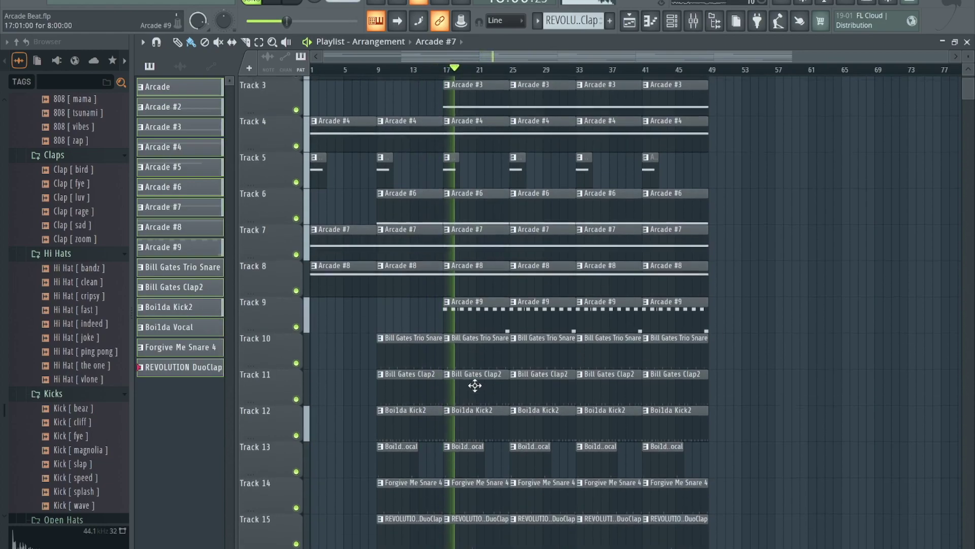
scroll(471, 388, "up", 2)
- Place an Arcade #3 clip at bar 9 on Track 3 and replay the bars leading up to bar 25
left_click_drag(466, 171, 390, 163)
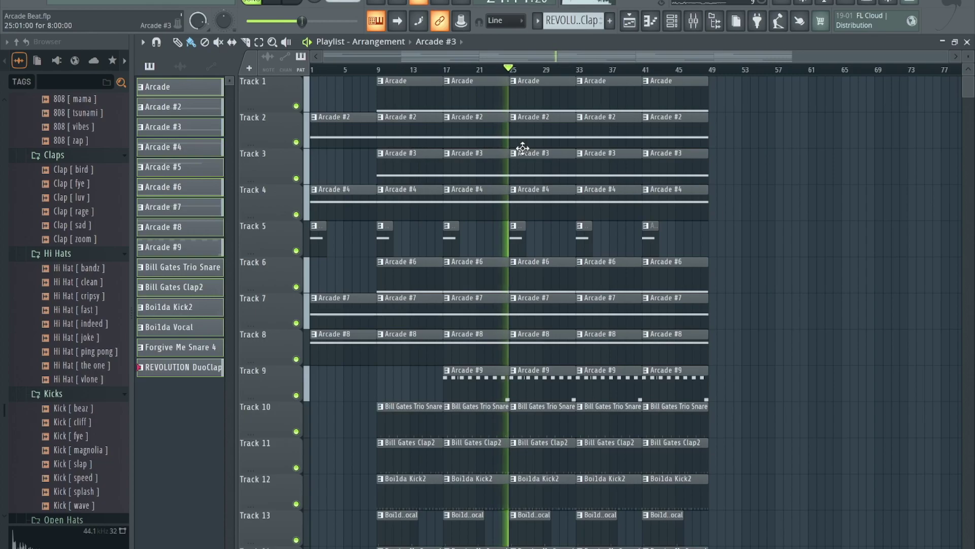
key("space")
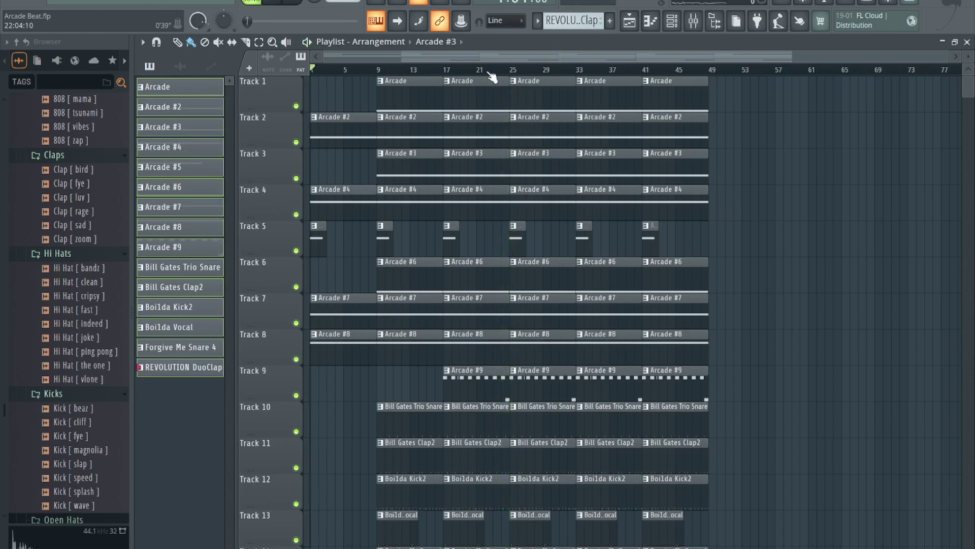
key("space")
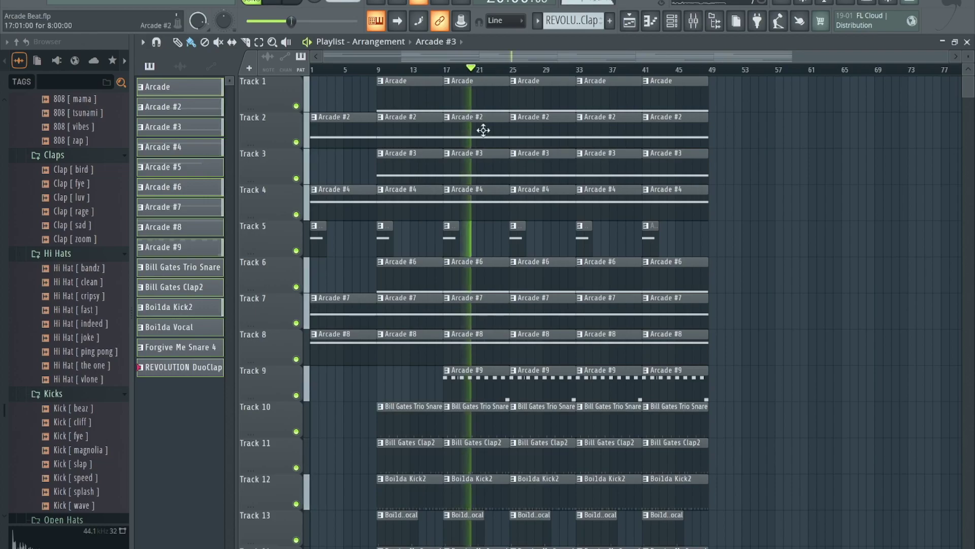
- Delete the Arcade #3 clip on Track 3 and the Arcade #9 clip on Track 9 at bar 25
right_click(533, 173)
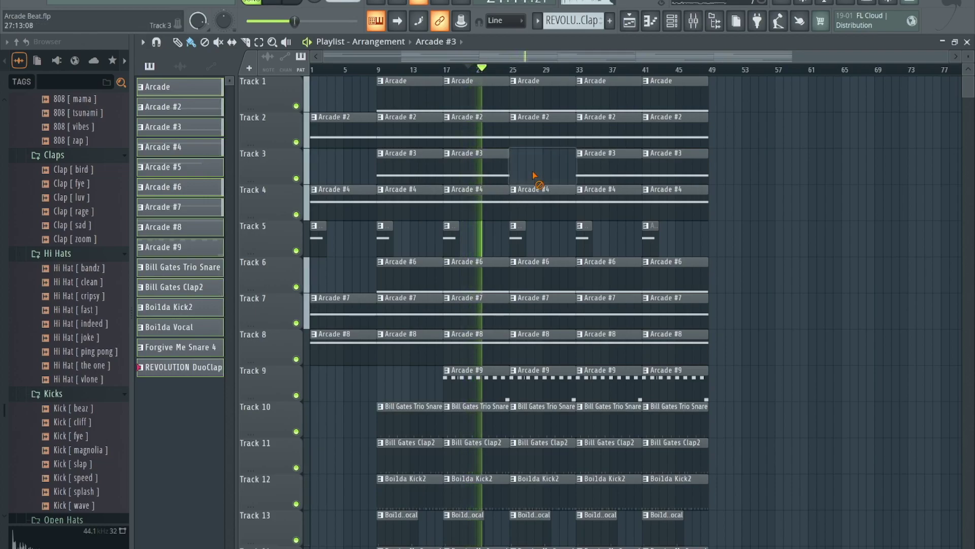
scroll(540, 252, "down", 3)
right_click(535, 270)
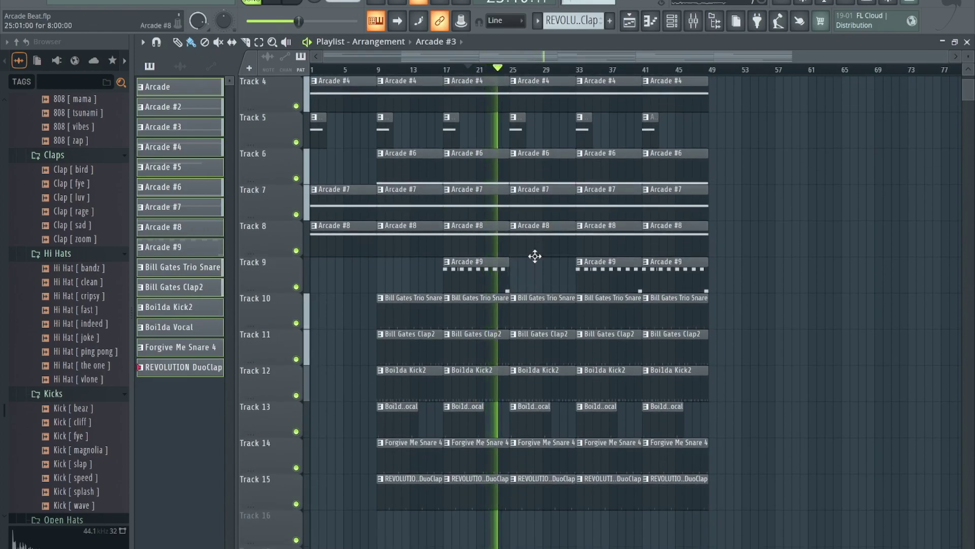
scroll(534, 249, "up", 3)
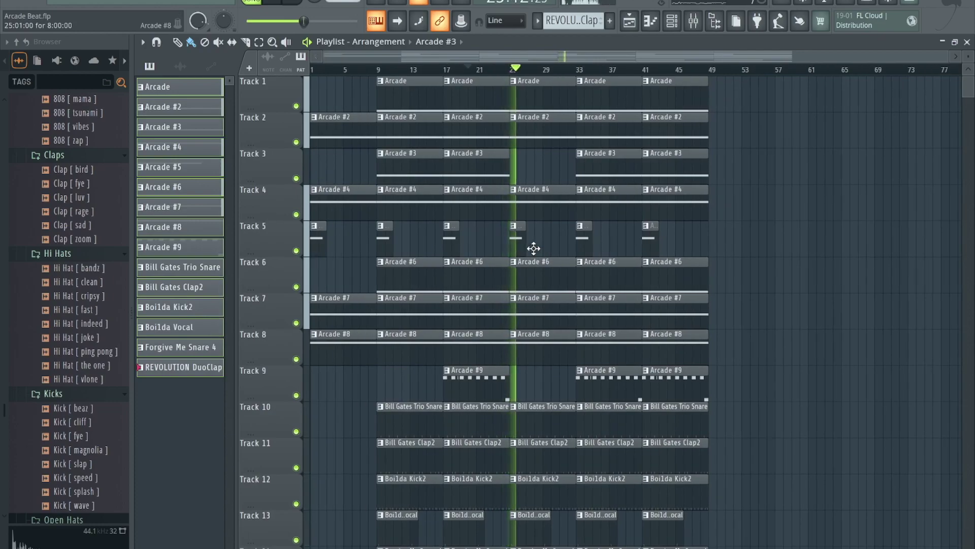
- Delete the Arcade #7 and Arcade #8 clips at bar 25 and replay from just before that section
scroll(533, 249, "down", 4)
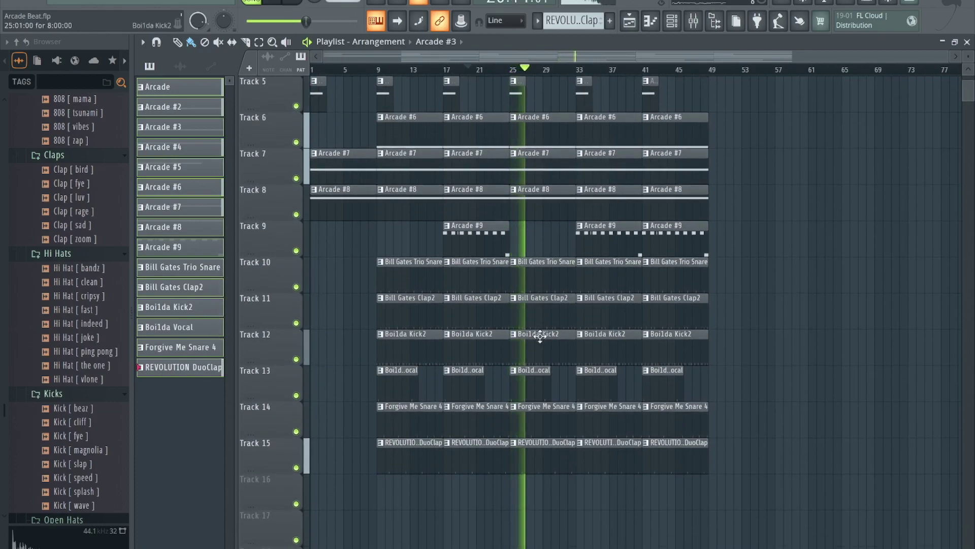
scroll(546, 368, "up", 4)
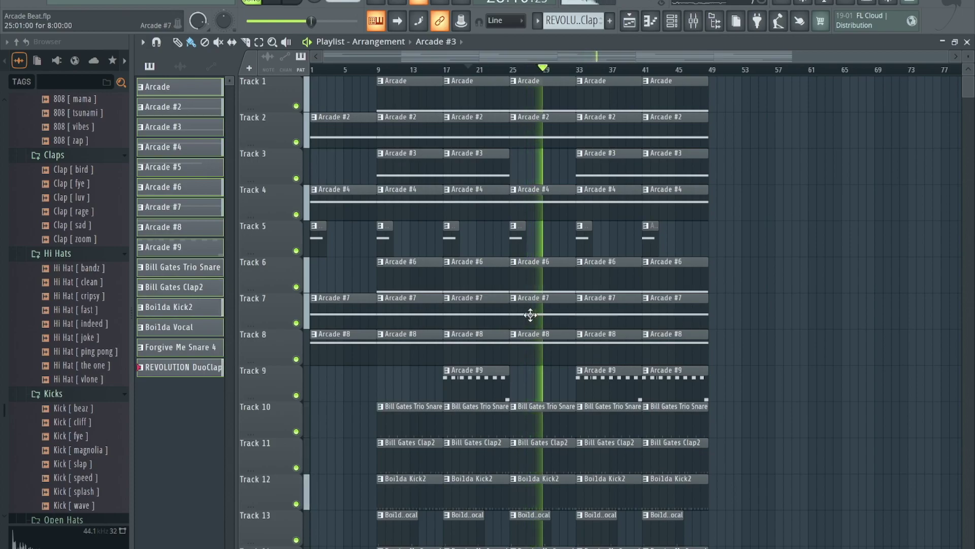
left_click(503, 69)
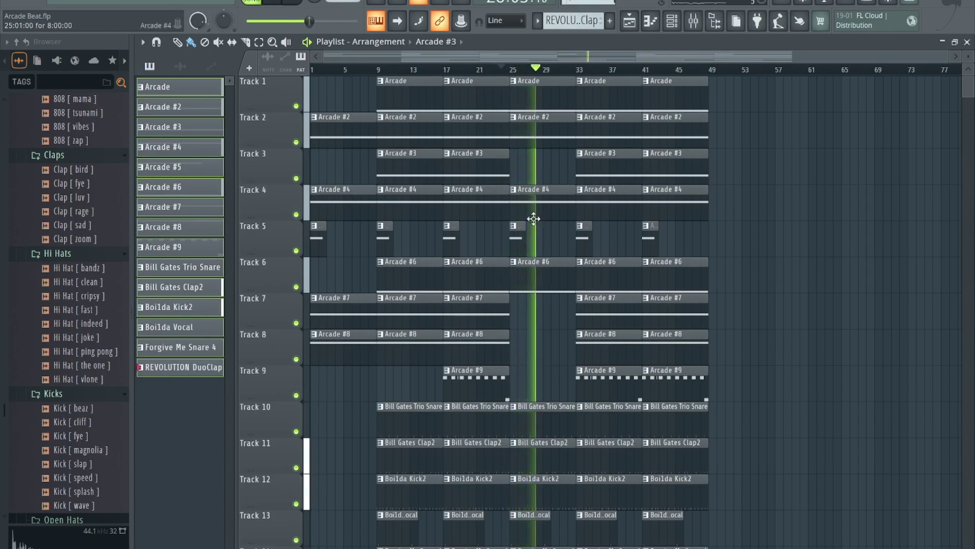
- Try the bar 25 section without its Arcade #4 clip, replay it, and put the clip back on Track 4
right_click(522, 204)
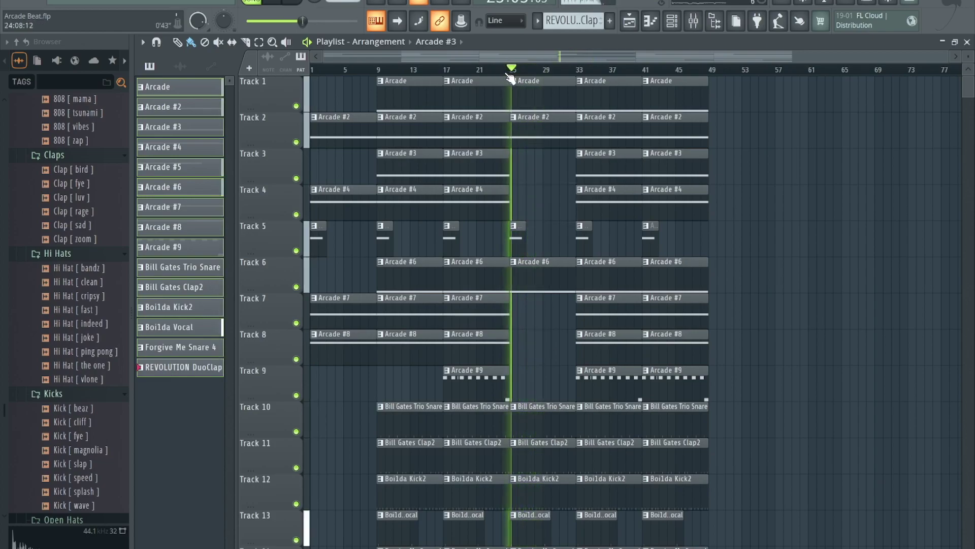
left_click_drag(508, 74, 505, 72)
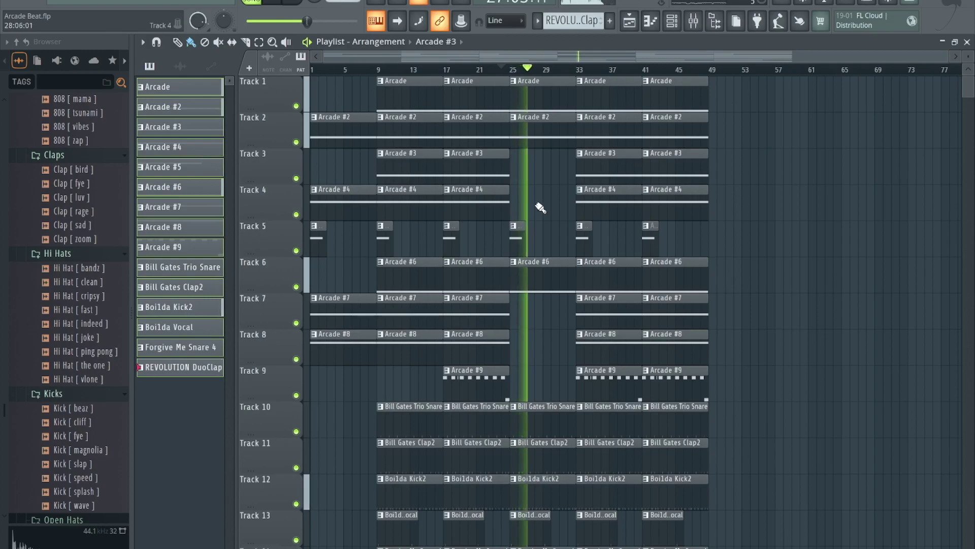
left_click(462, 196)
left_click(522, 195)
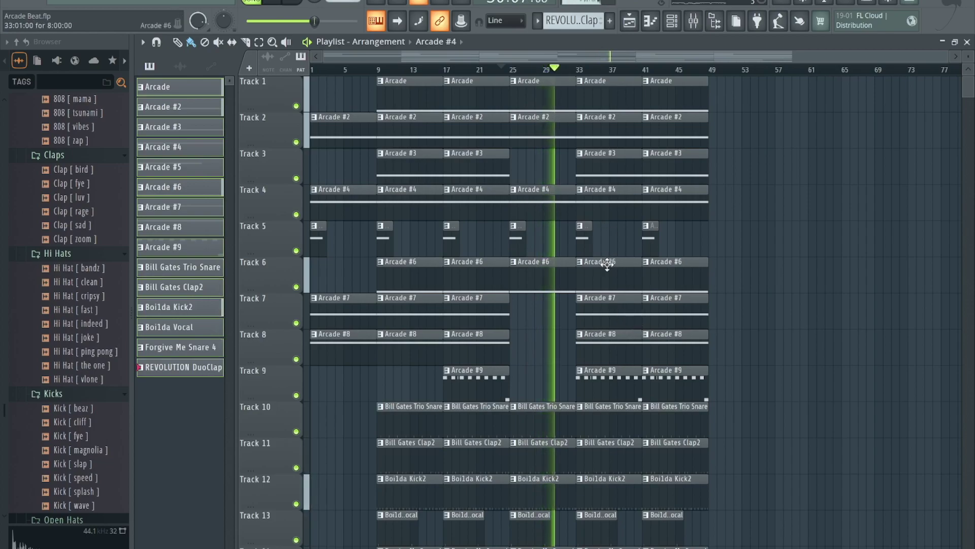
- Delete the Arcade #7, Arcade #8 and Arcade #9 clips at bar 33 on Tracks 7, 8 and 9
right_click(612, 322)
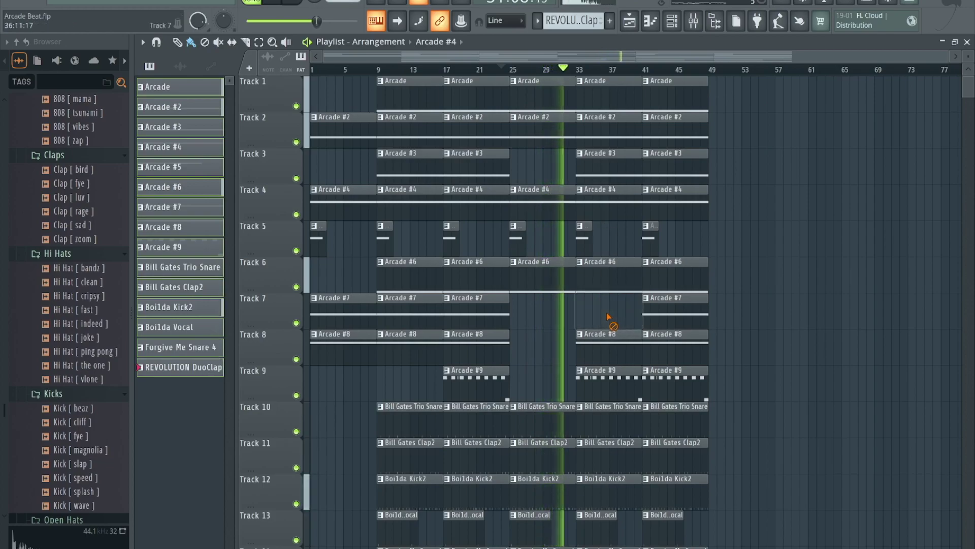
right_click(608, 340)
right_click(604, 374)
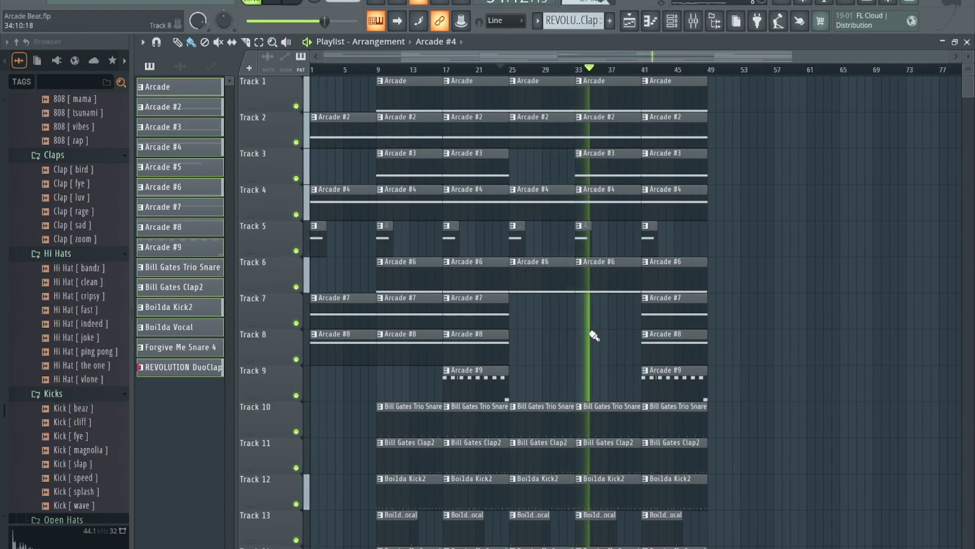
- Play from just before bar 41 and delete the Arcade #2, Arcade #3 and Arcade #9 clips at bar 41
scroll(594, 336, "down", 1)
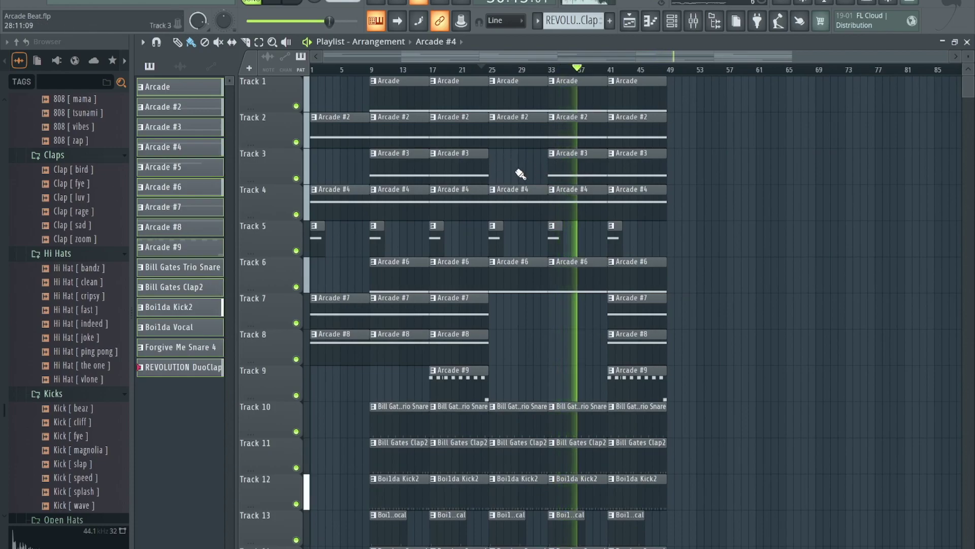
scroll(653, 238, "down", 1)
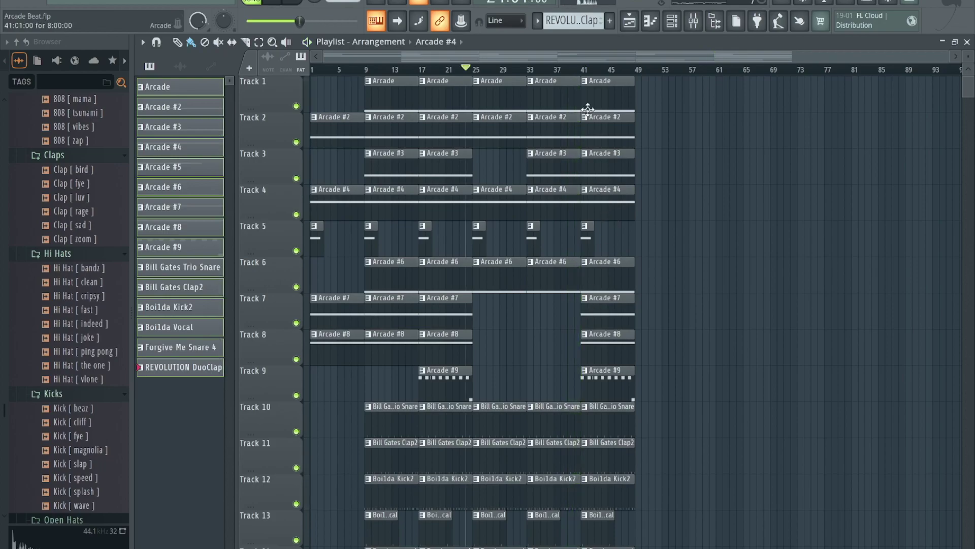
left_click(573, 73)
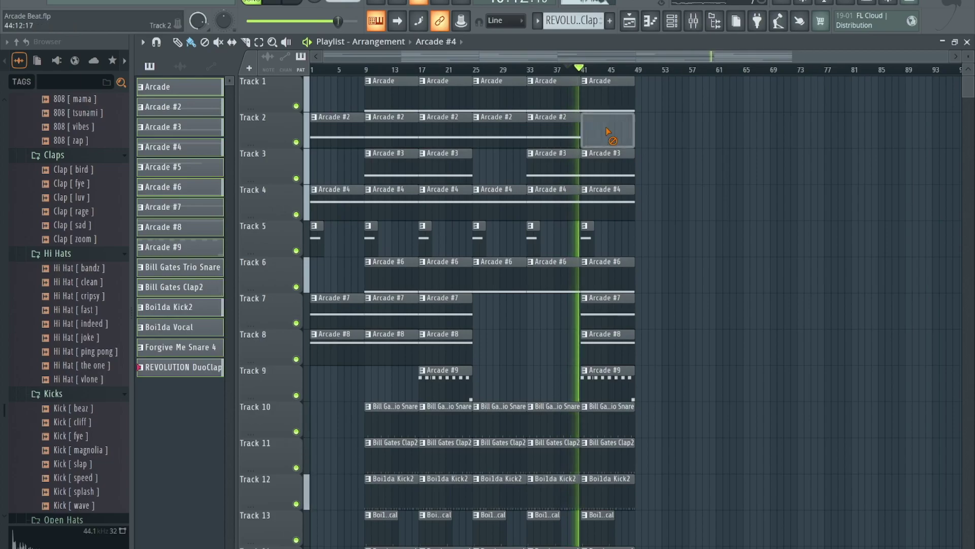
right_click(606, 155)
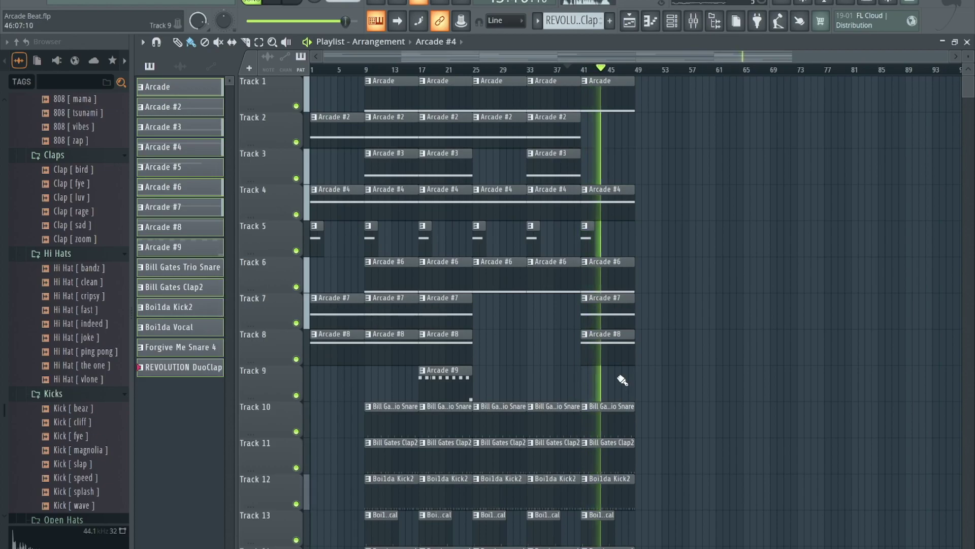
- Replay from just before bar 41 and shorten the snare, clap and kick clips there on Tracks 10, 11, 12, 14 and 15 to four bars
left_click(570, 70)
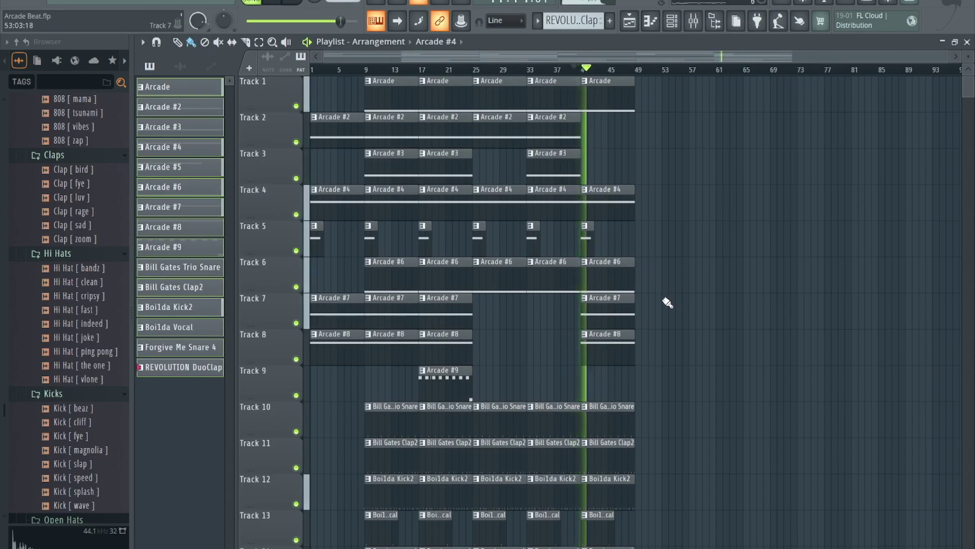
scroll(651, 331, "down", 2)
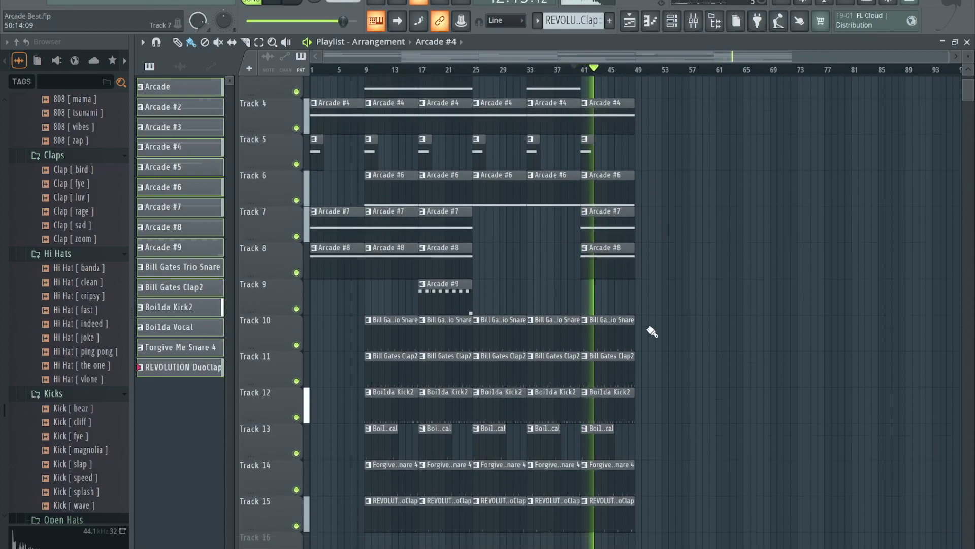
scroll(652, 331, "down", 2)
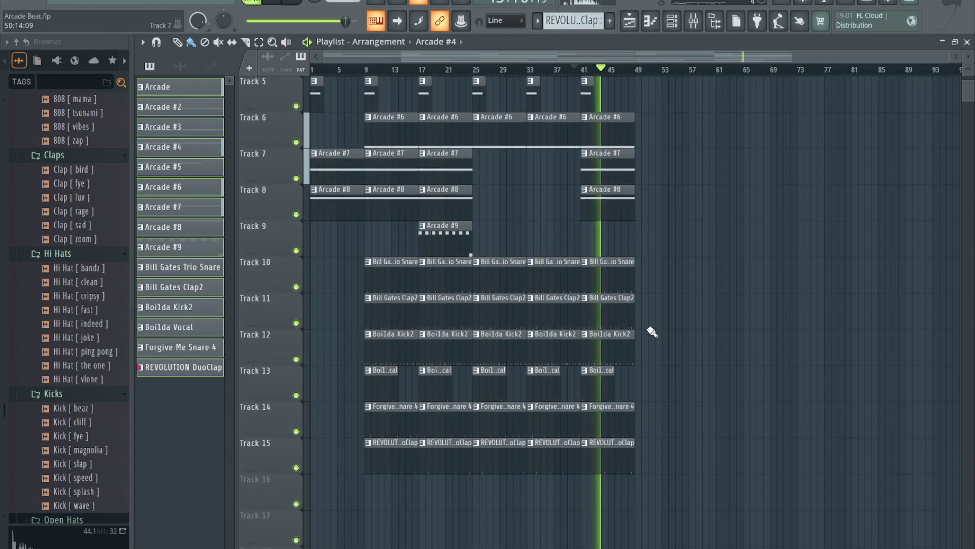
left_click_drag(649, 483, 630, 270)
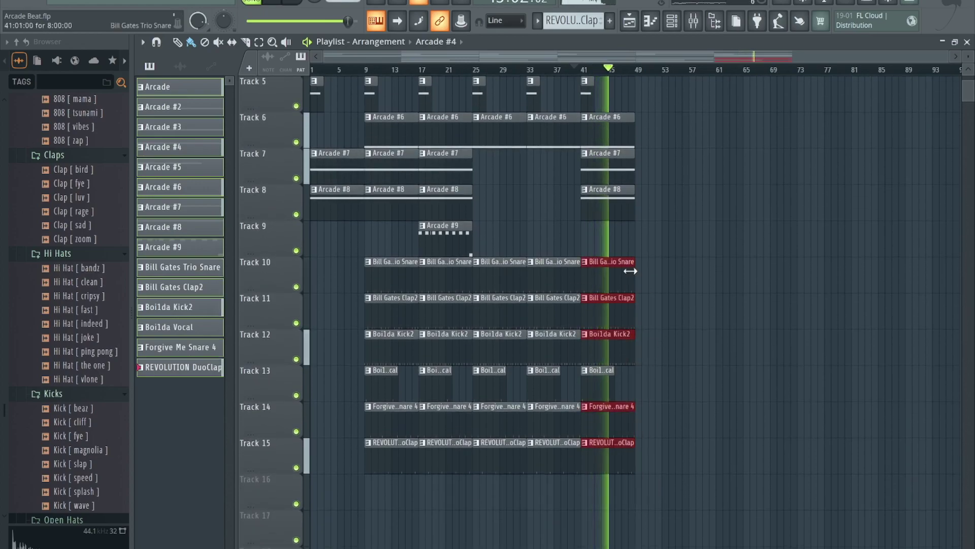
key("space")
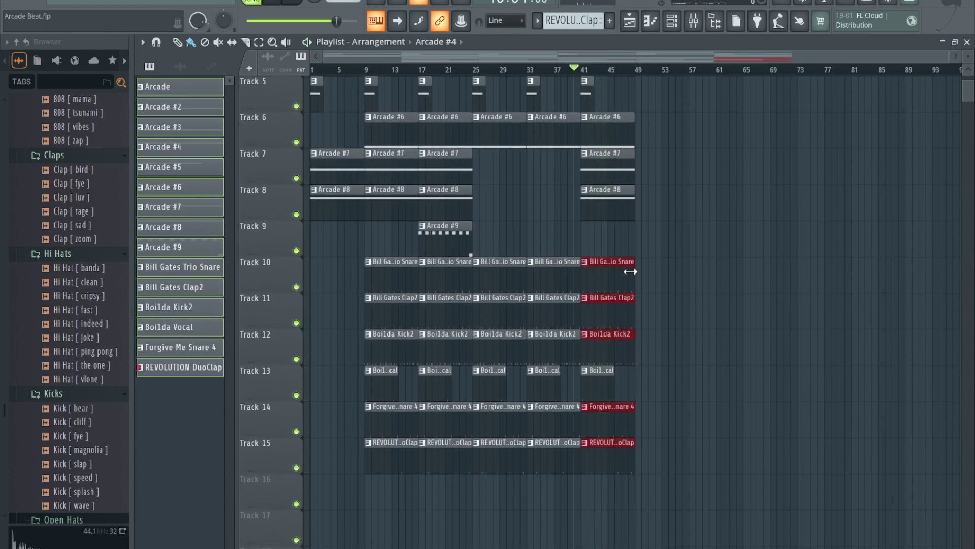
left_click_drag(628, 272, 601, 279)
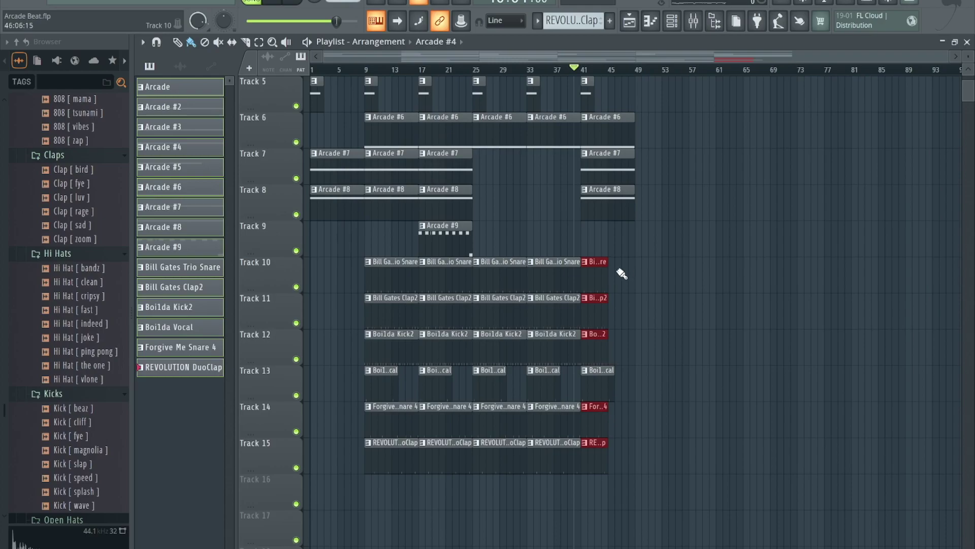
- Play from bar 33, add an Arcade #9 clip at bar 41 on Track 9, and listen through that section
scroll(621, 274, "up", 4)
scroll(622, 274, "down", 5)
scroll(620, 273, "up", 5)
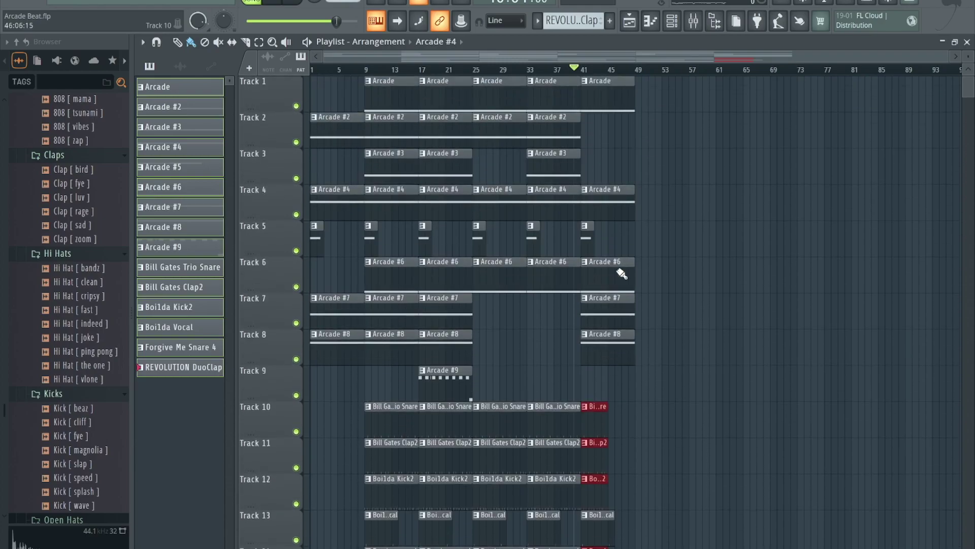
left_click(556, 71)
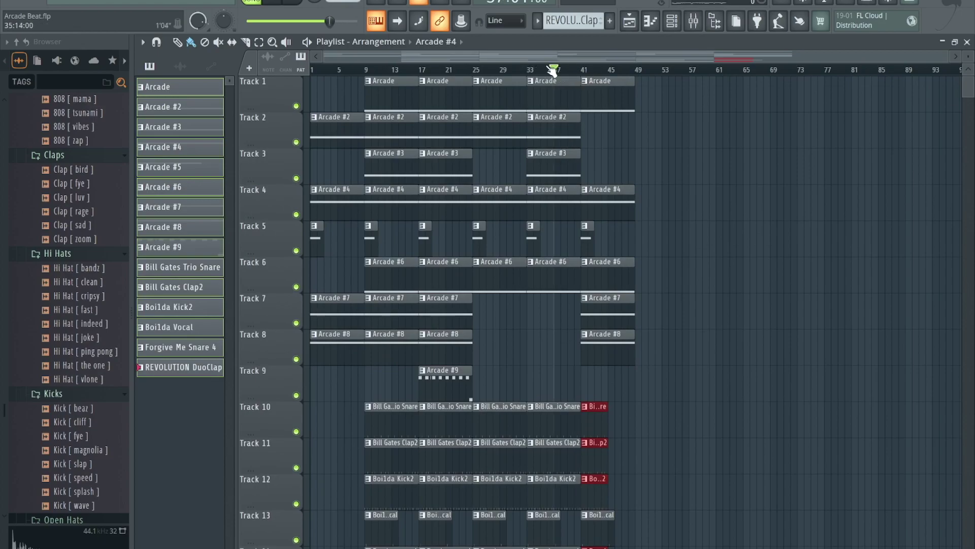
left_click(526, 71)
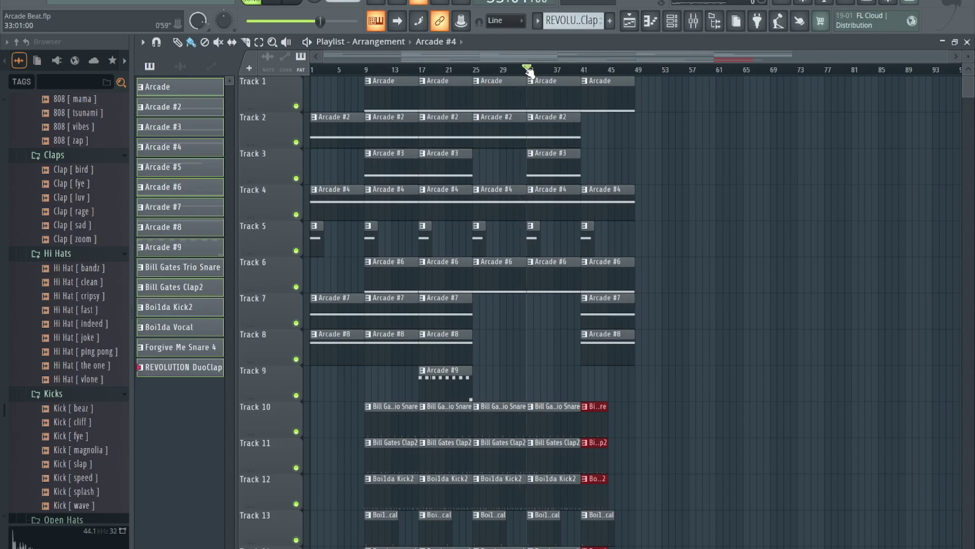
key("space")
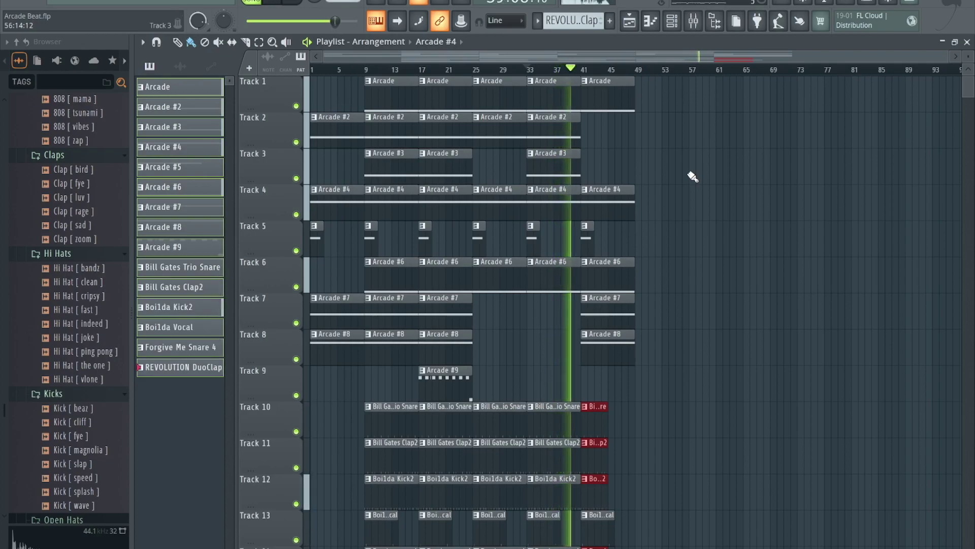
left_click(614, 387)
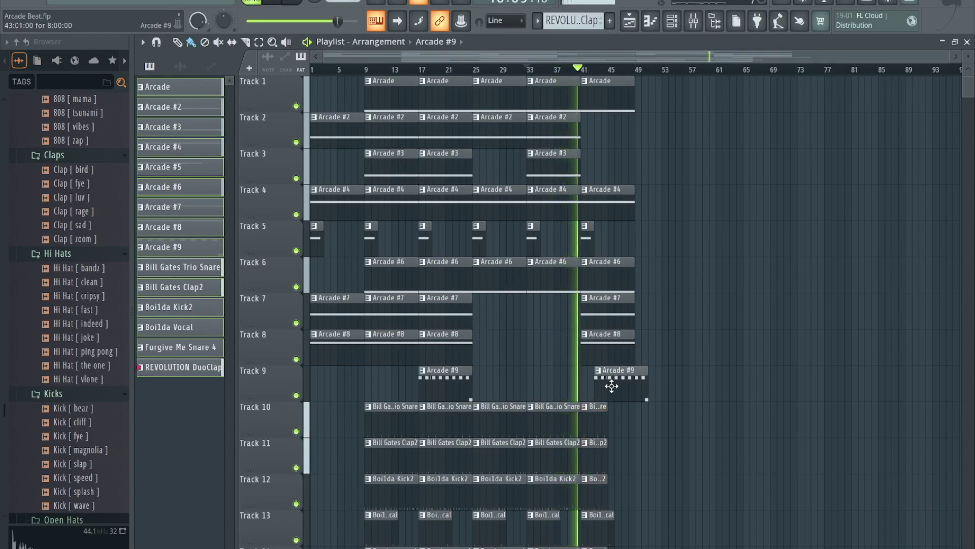
left_click_drag(613, 387, 599, 383)
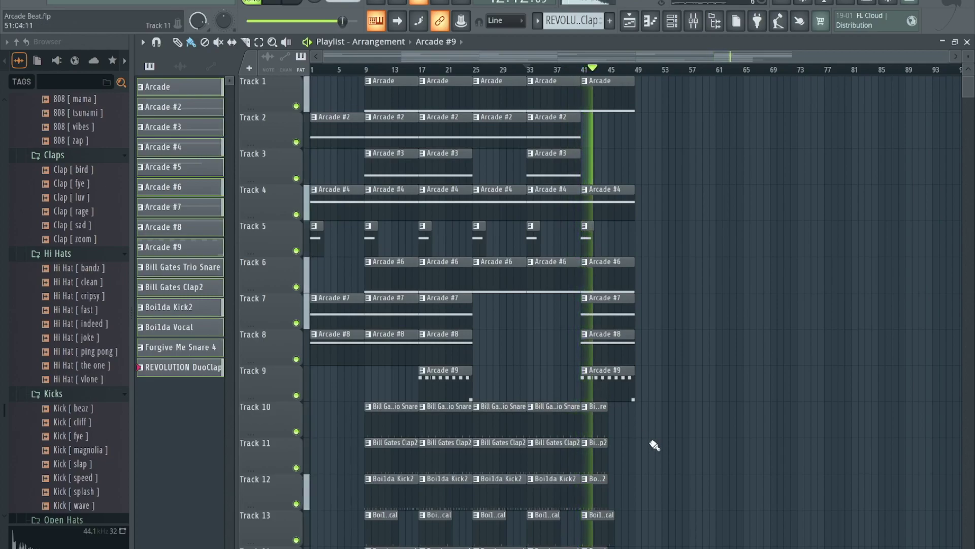
scroll(646, 453, "down", 1)
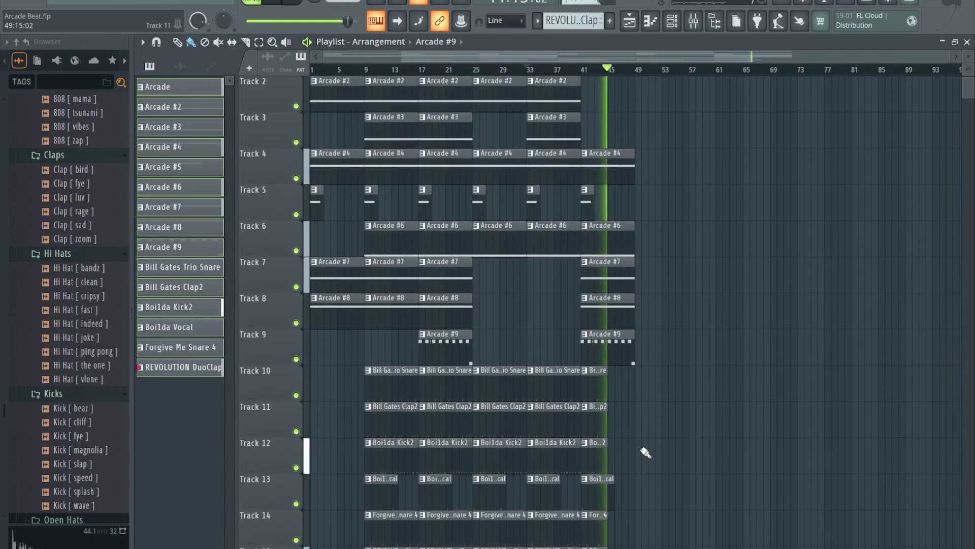
scroll(646, 452, "up", 1)
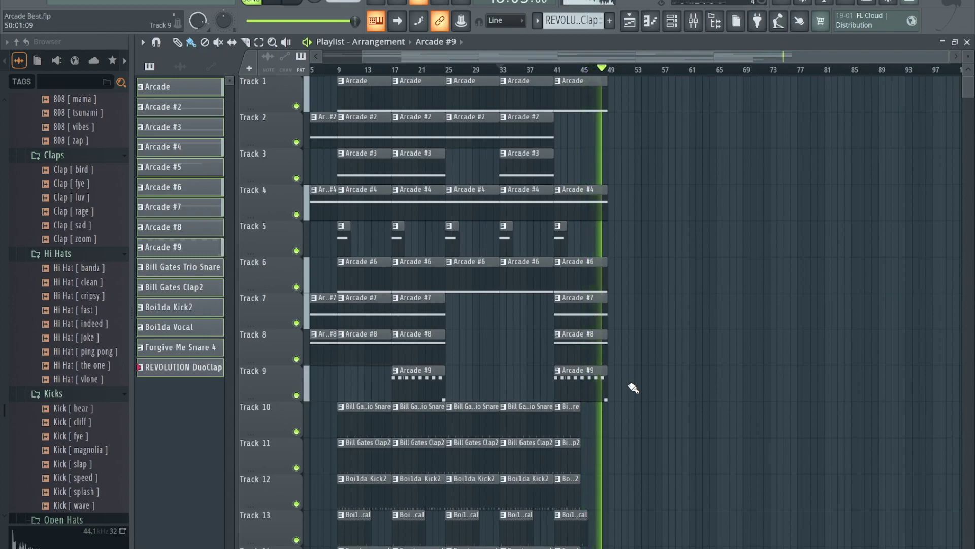
key("space")
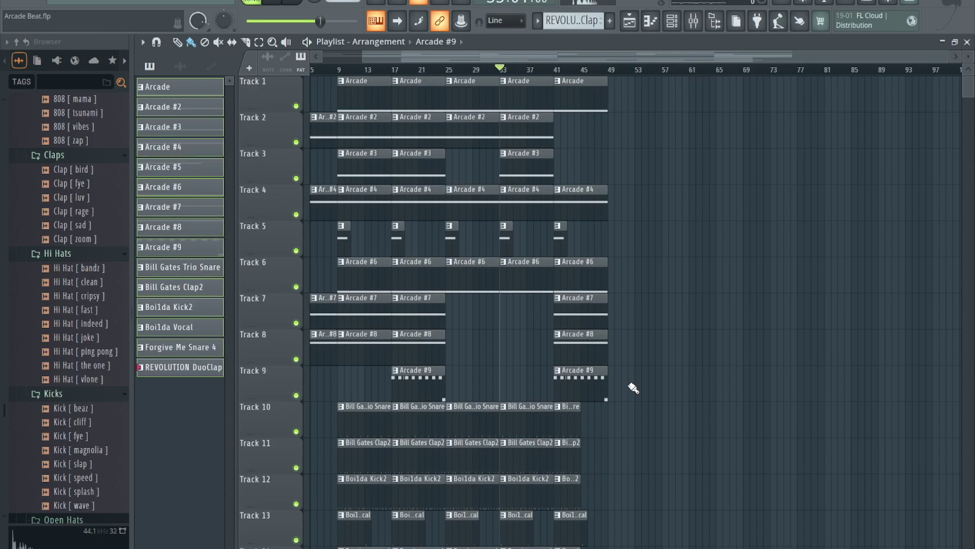
- Copy the clips of the bar 9 and bar 17 sections to bar 49, shifted one track down to start on Track 2
scroll(632, 388, "down", 1)
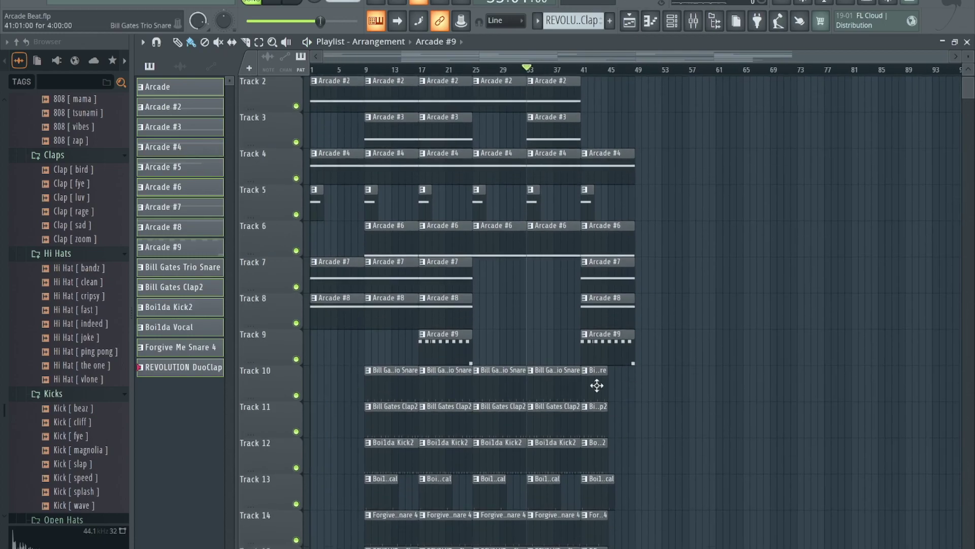
scroll(633, 389, "down", 2)
left_click_drag(457, 540, 380, 88)
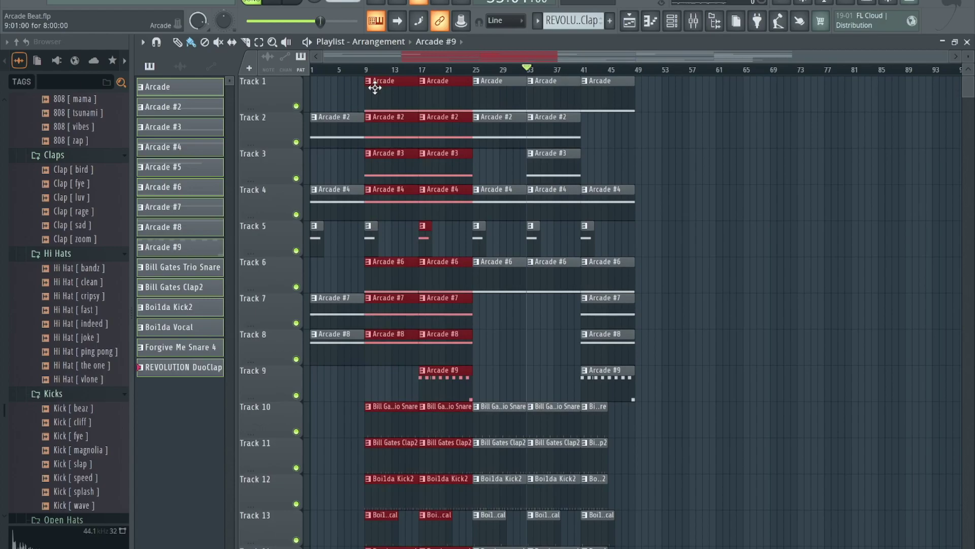
left_click_drag(374, 87, 647, 103)
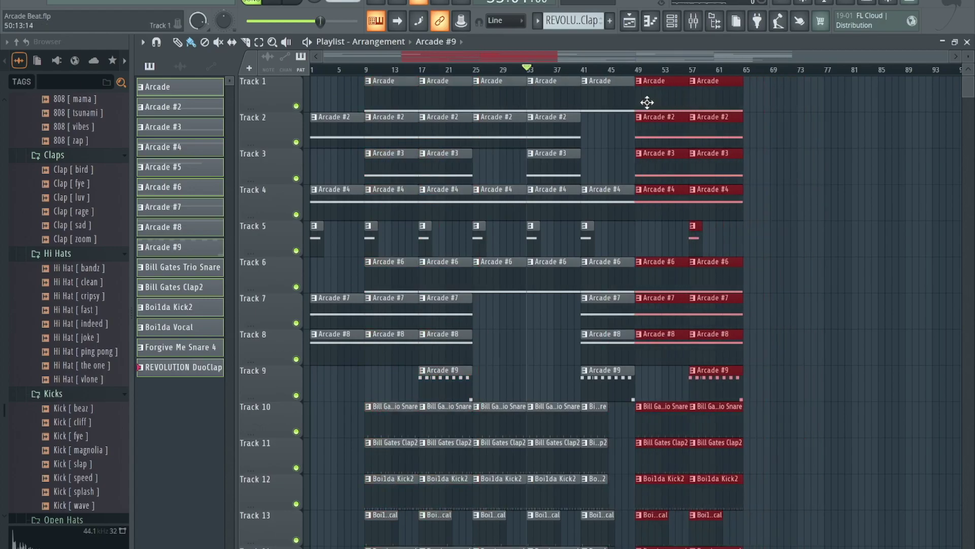
left_click_drag(647, 103, 647, 162)
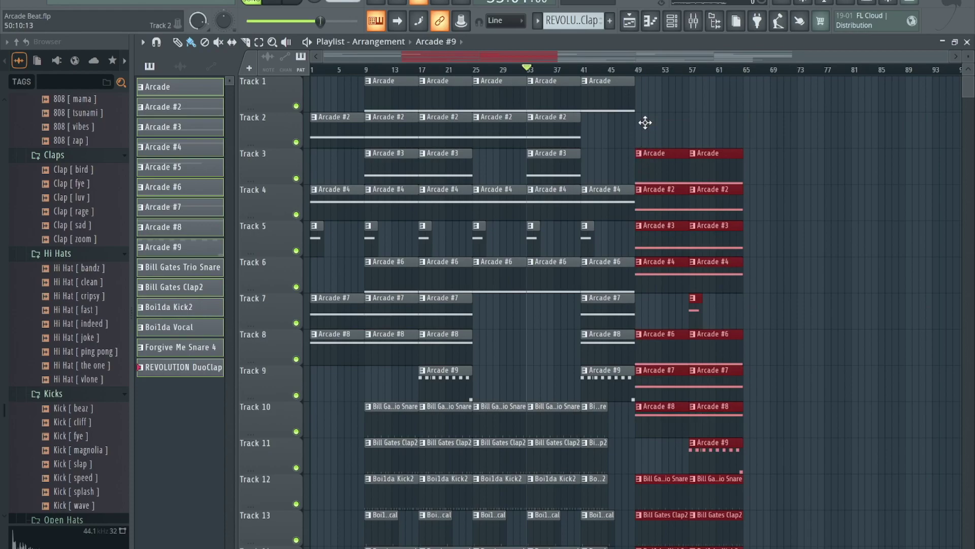
left_click_drag(646, 123, 647, 113)
scroll(805, 148, "down", 3)
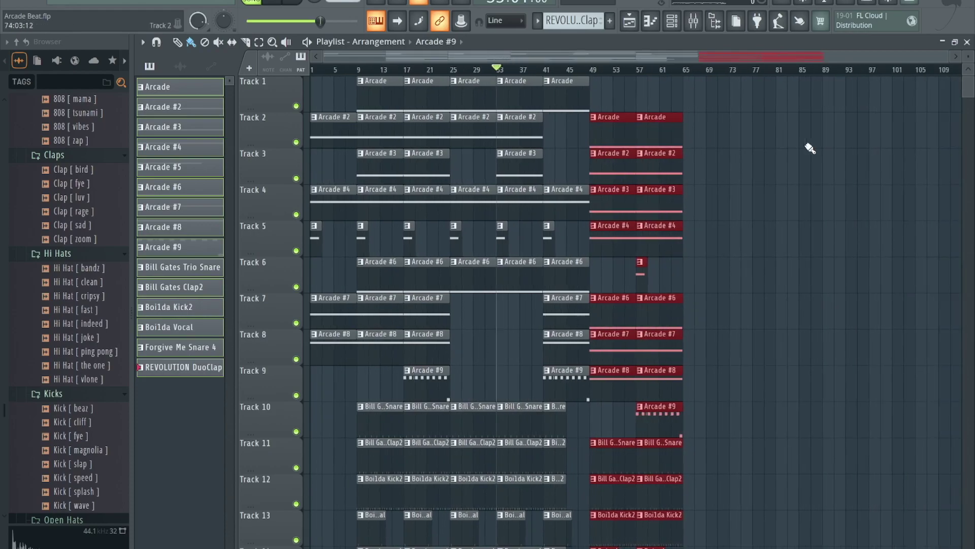
scroll(810, 148, "down", 1)
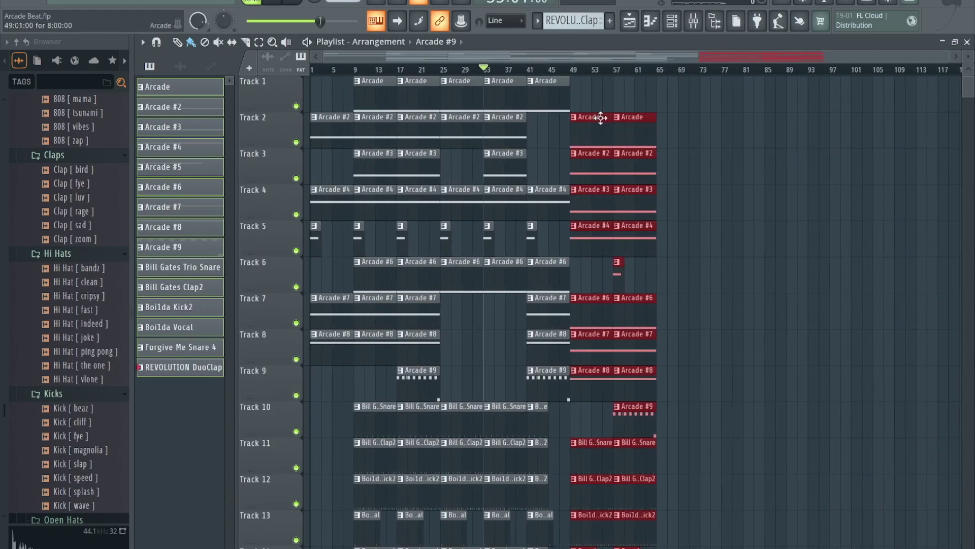
scroll(696, 177, "down", 1)
scroll(696, 177, "down", 1)
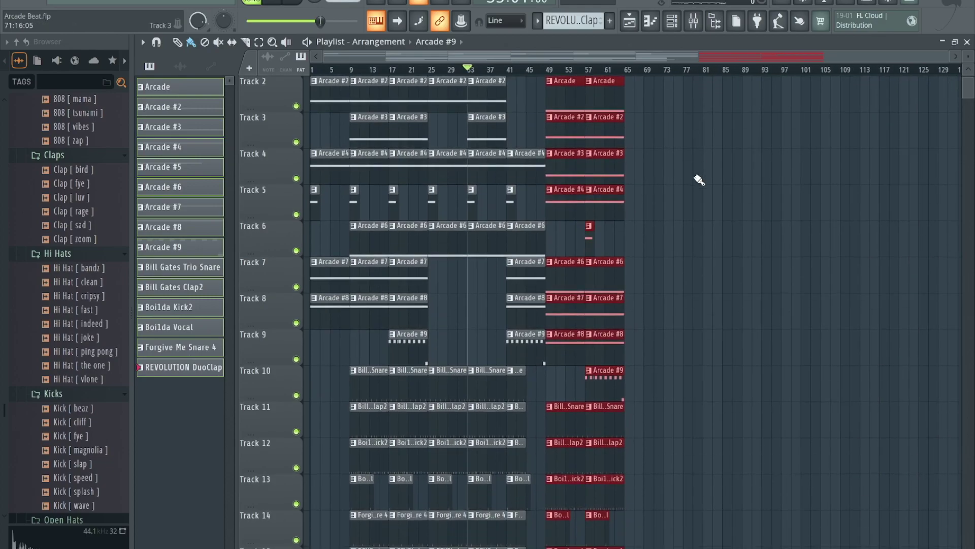
right_click(696, 178)
- Copy all clips from bar 9 through the end of the arrangement to bar 65, keeping them on the same tracks
scroll(696, 180, "down", 8)
scroll(696, 180, "up", 7)
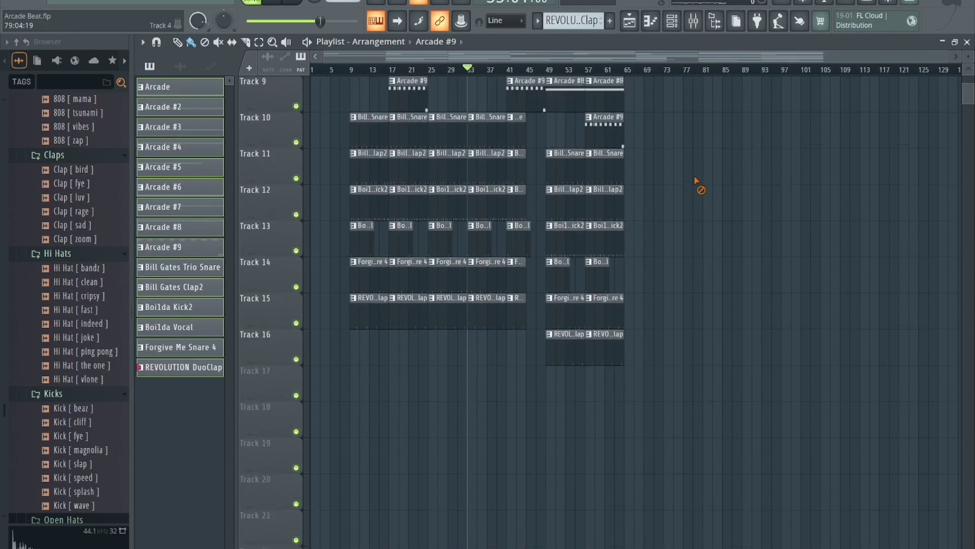
scroll(696, 182, "up", 2)
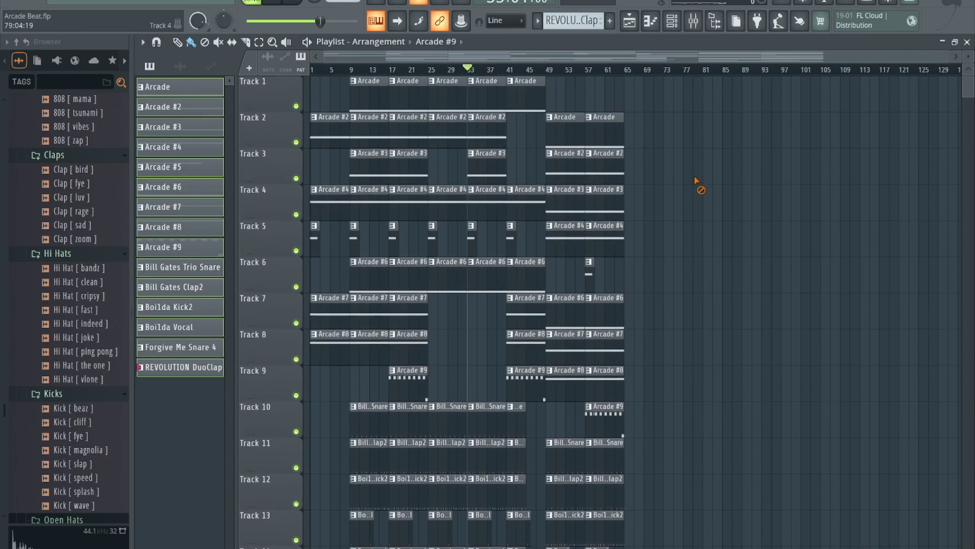
scroll(699, 180, "down", 3)
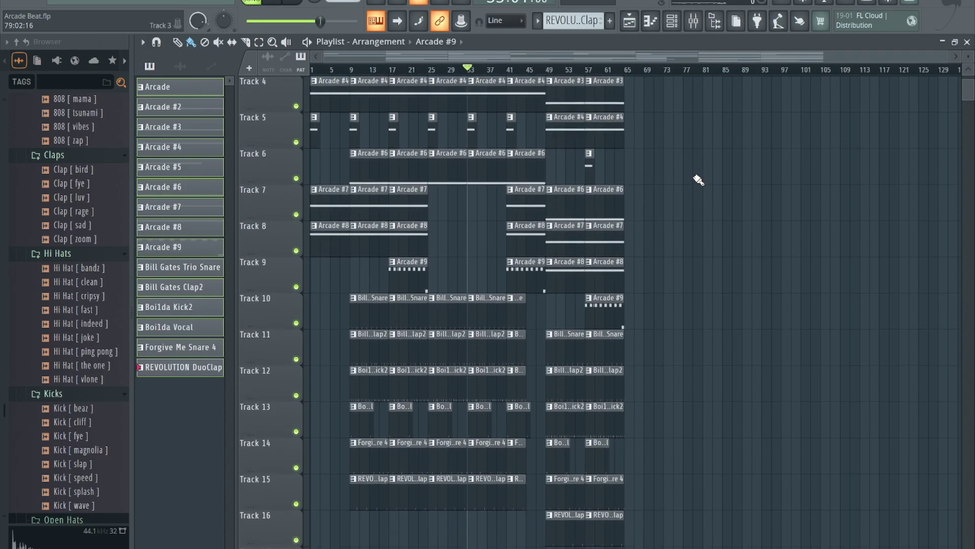
scroll(616, 103, "up", 1)
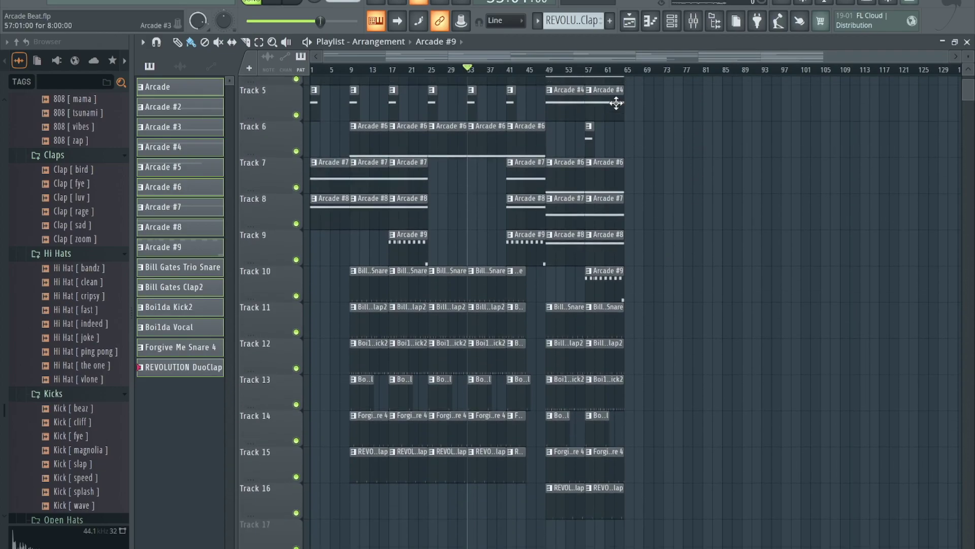
scroll(616, 112, "down", 4)
left_click_drag(664, 472, 356, 45)
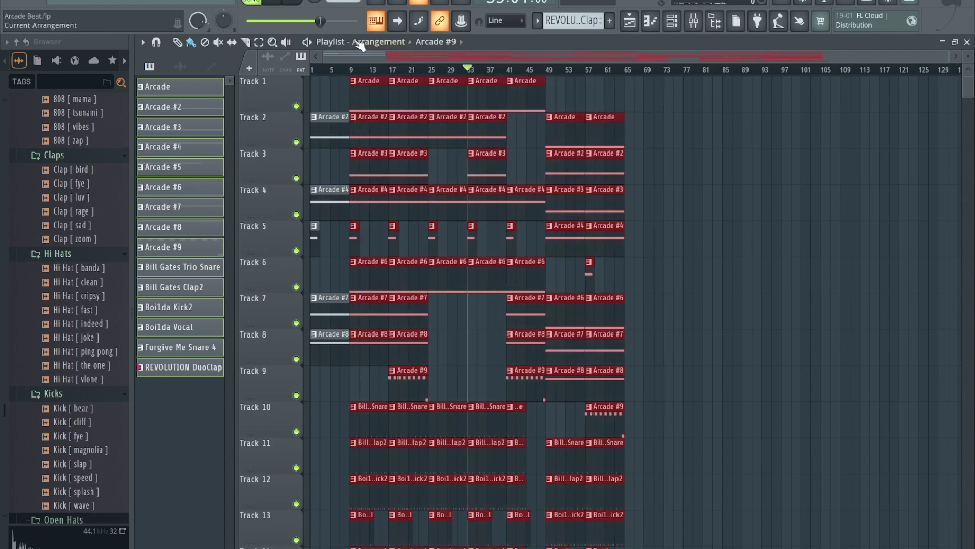
left_click_drag(359, 90, 636, 115)
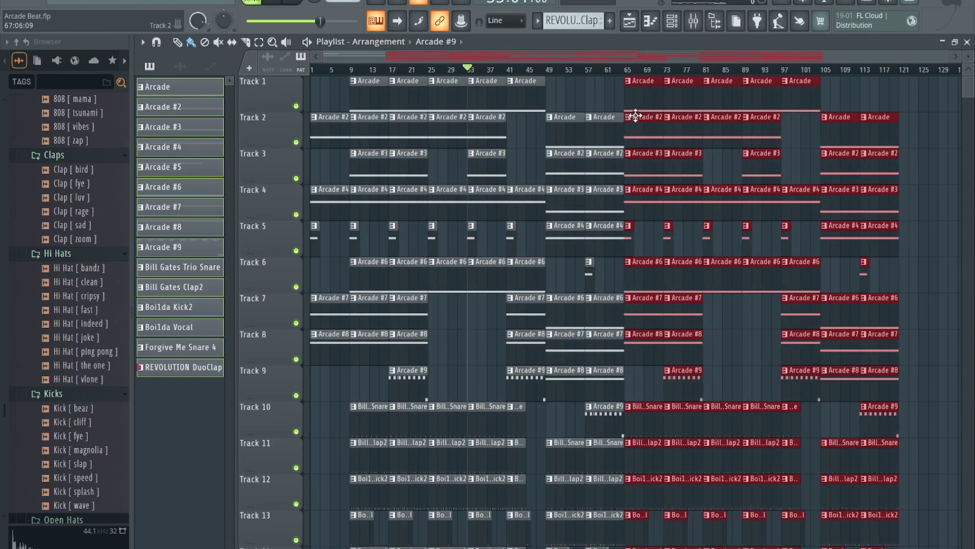
left_click(647, 98)
scroll(786, 148, "right", 4)
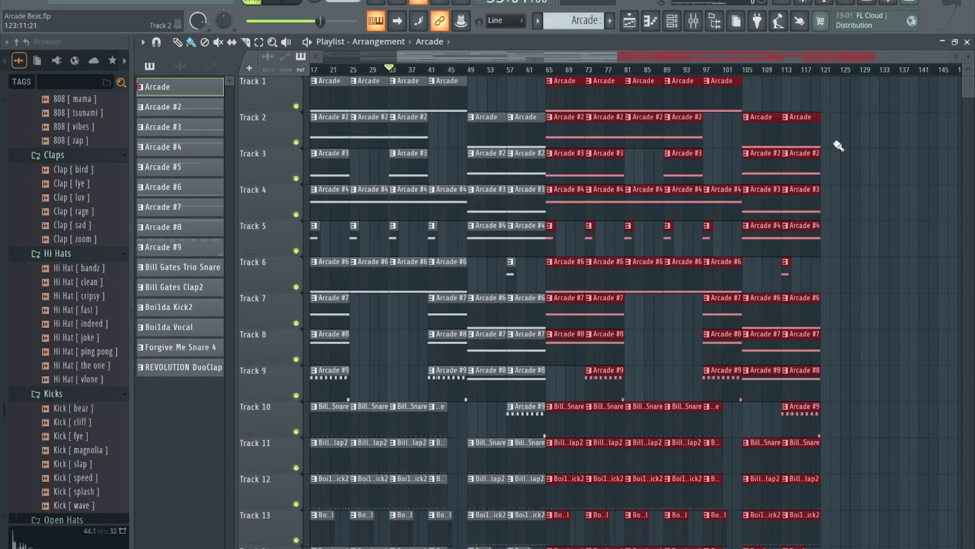
left_click(838, 146)
scroll(837, 147, "down", 3)
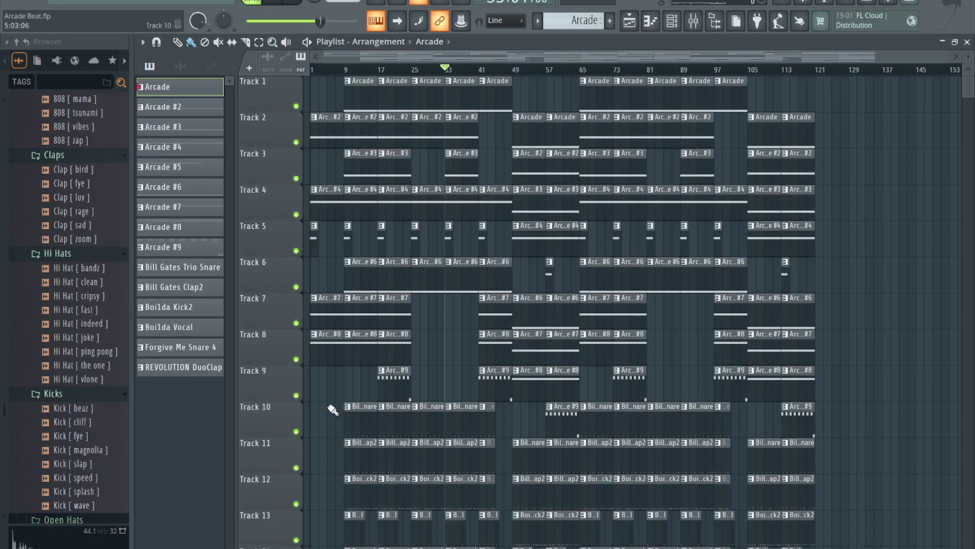
- Copy the intro clips from bar 1 to bar 121 as an outro, and copy the bar 113 Arcade #2 clip to bar 121 on Track 3
left_click_drag(339, 378, 304, 139)
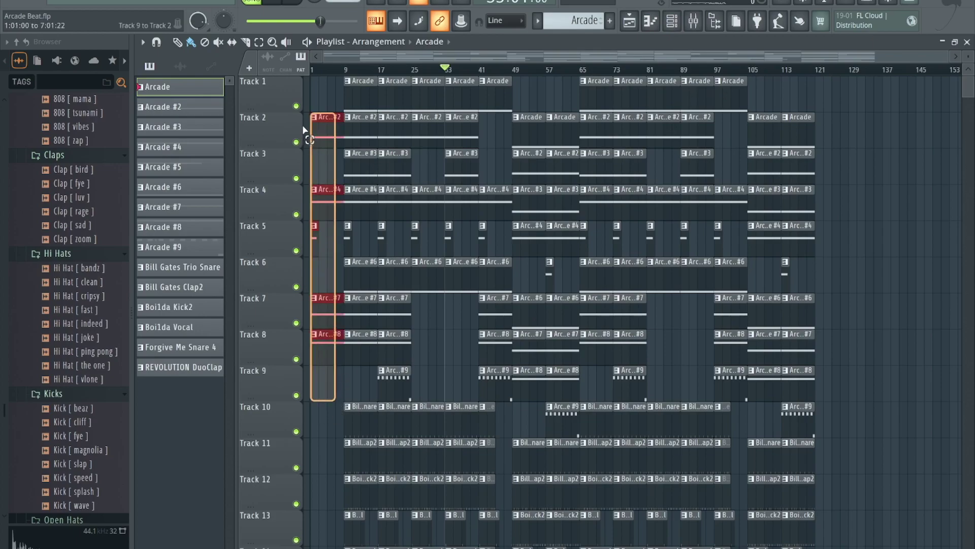
left_click_drag(325, 189, 830, 176)
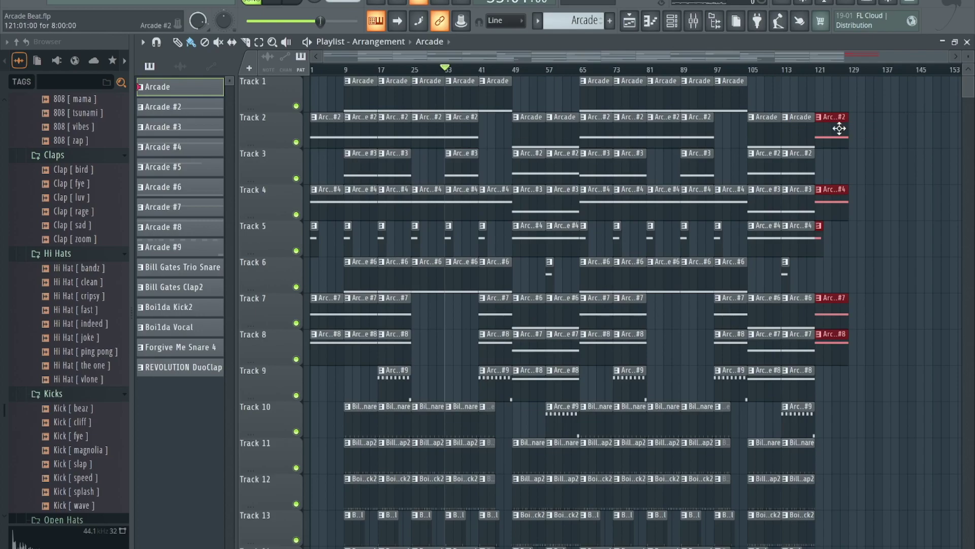
left_click(312, 69)
key("space")
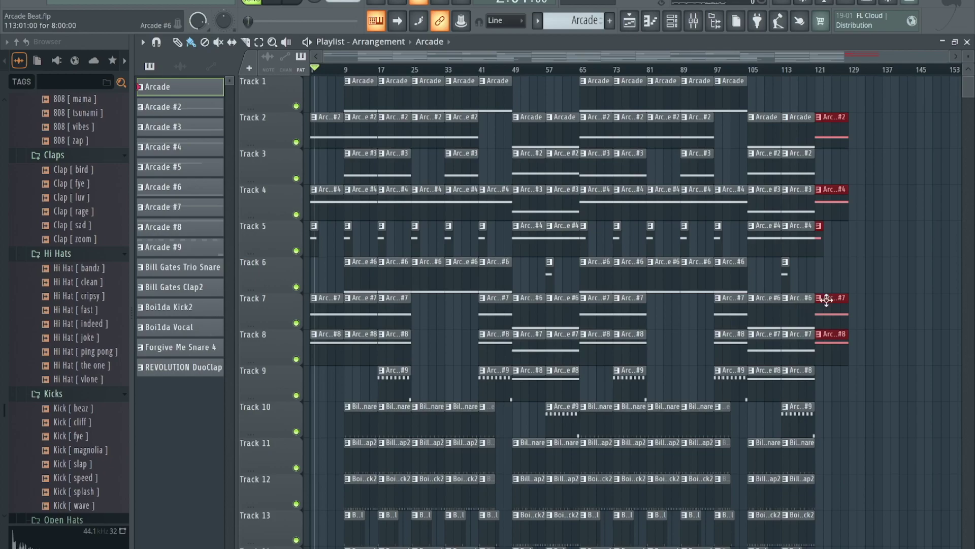
left_click(875, 273)
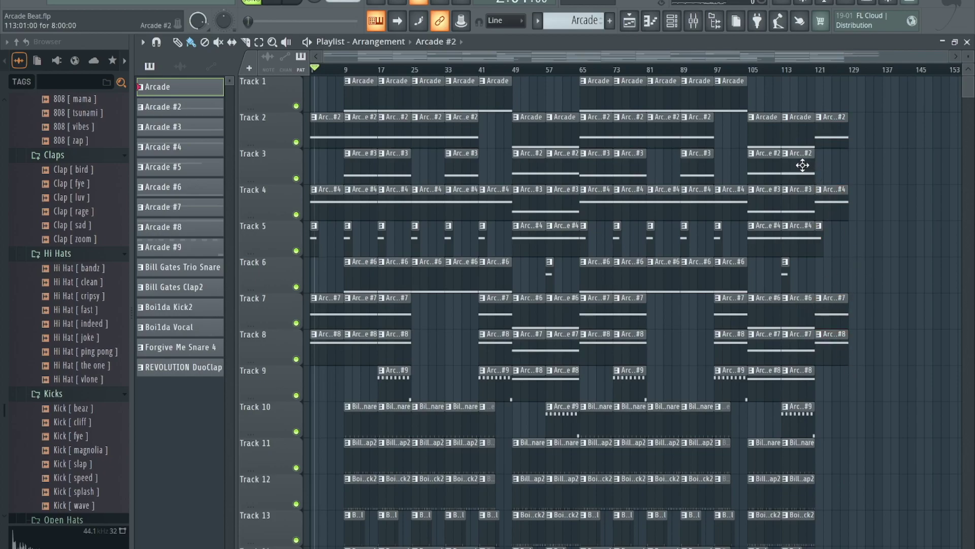
left_click_drag(803, 165, 830, 167)
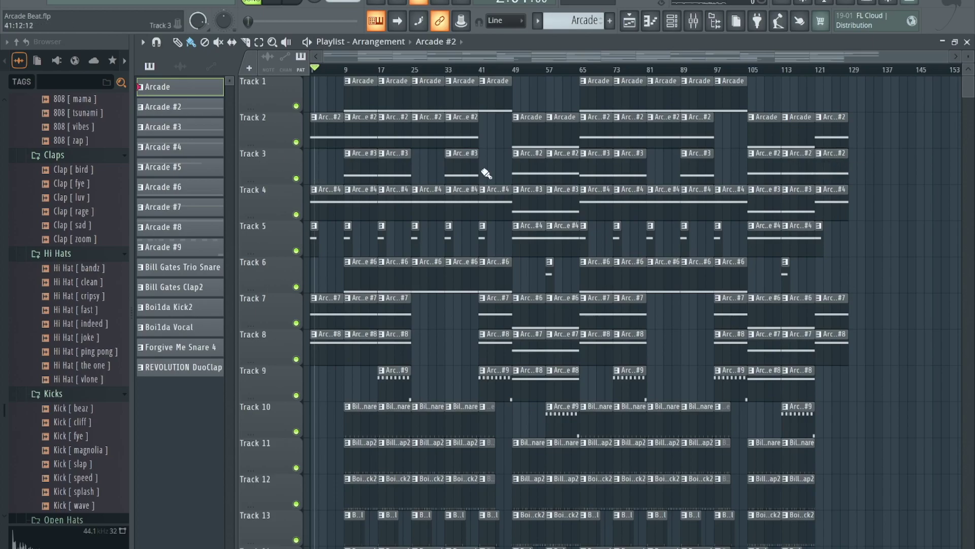
- Play the arrangement from about bar 116 to hear the transition into the outro at bar 121
left_click(801, 70)
key("space")
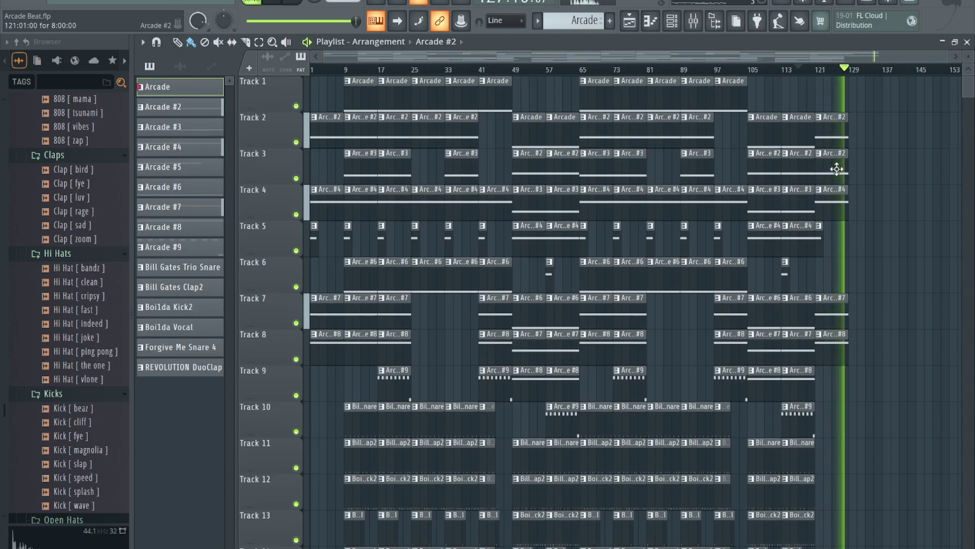
key("space")
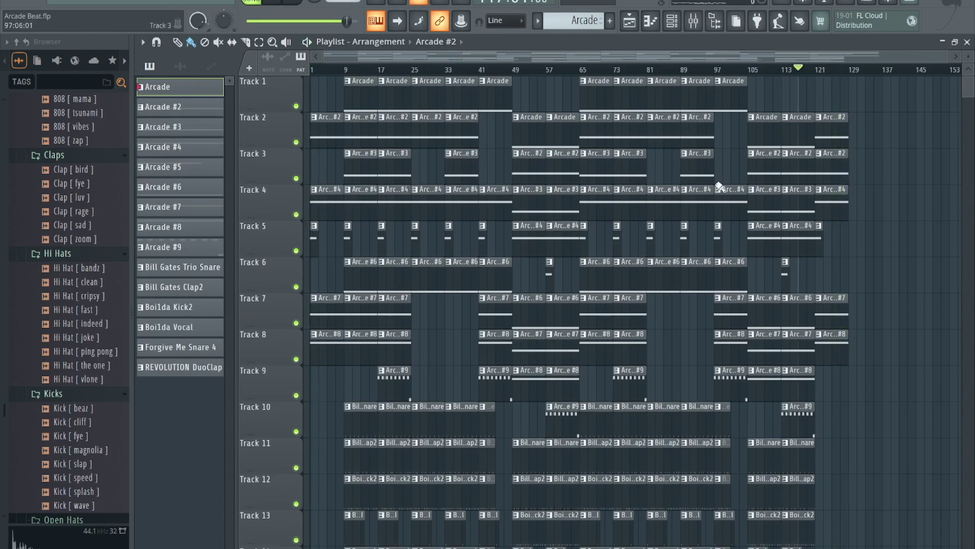
- Listen to Track 4 and Track 3 soloed one at a time near the song's start, restoring all tracks after each
right_click(296, 213)
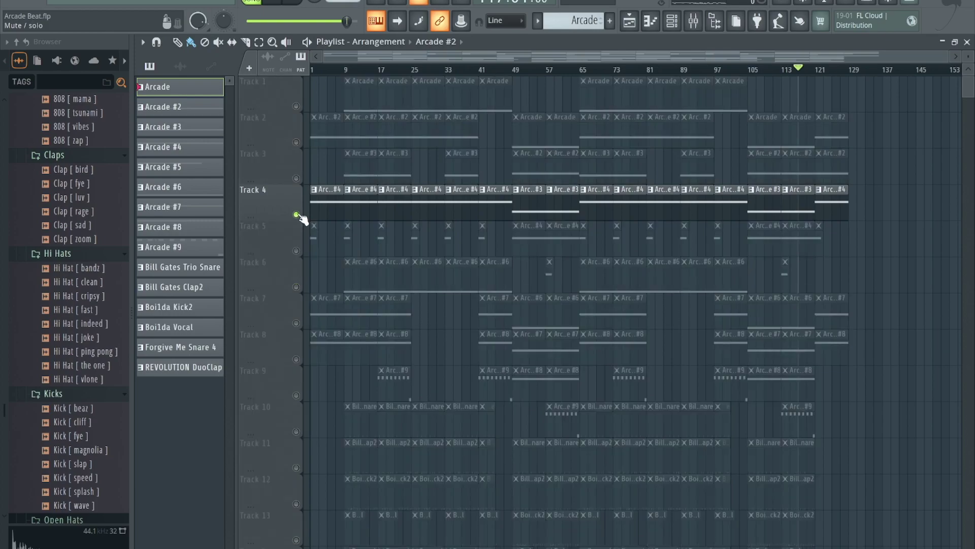
left_click(319, 67)
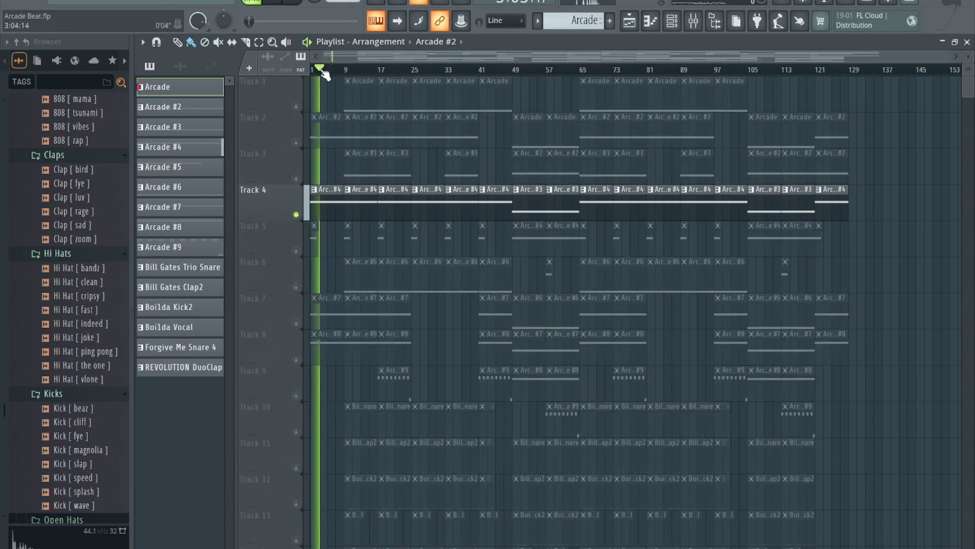
right_click(296, 213)
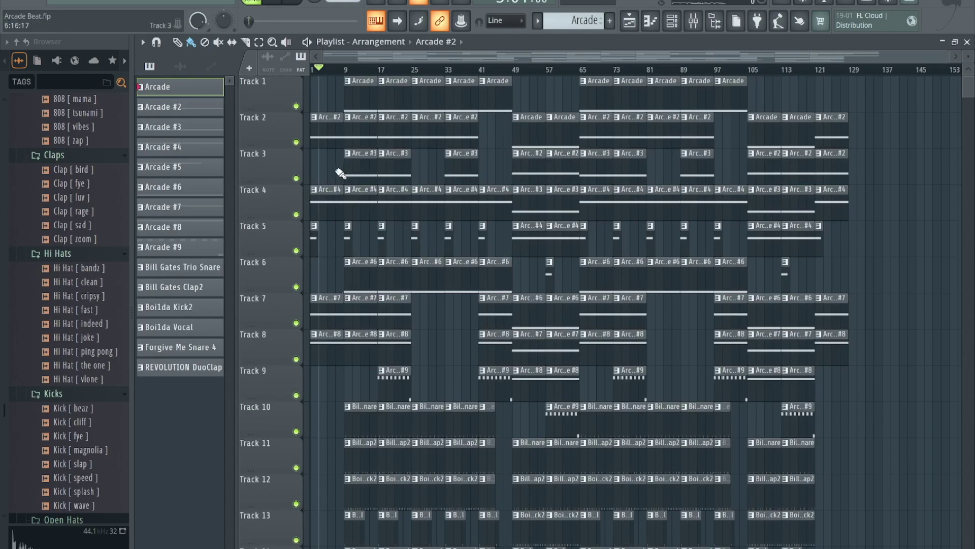
right_click(297, 179)
key("space")
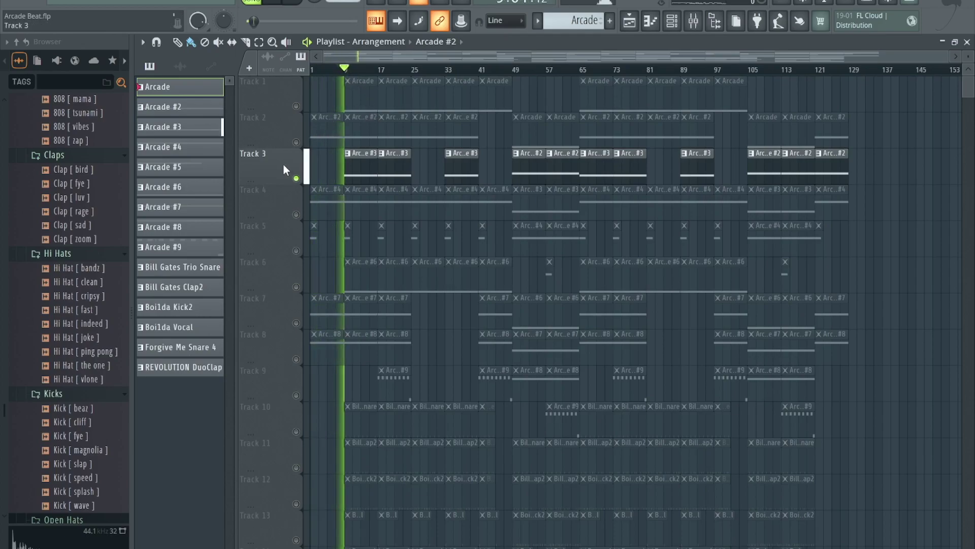
key("space")
right_click(296, 179)
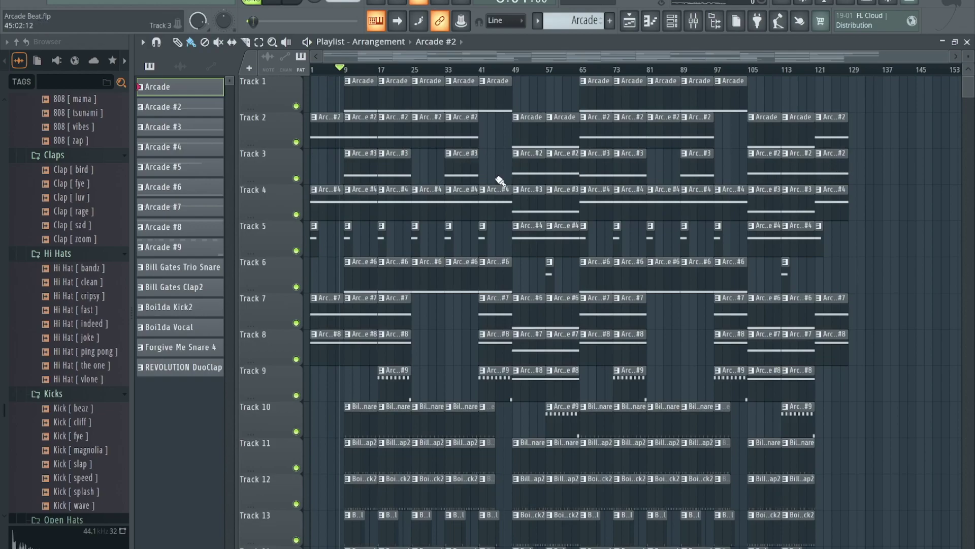
- Replace the short Arcade #5 clip at bar 121 on Track 5 with an Arcade #3 clip and play the outro transition
mouse_move(874, 248)
left_mouse_down()
mouse_move(838, 248)
mouse_move(847, 247)
left_mouse_up()
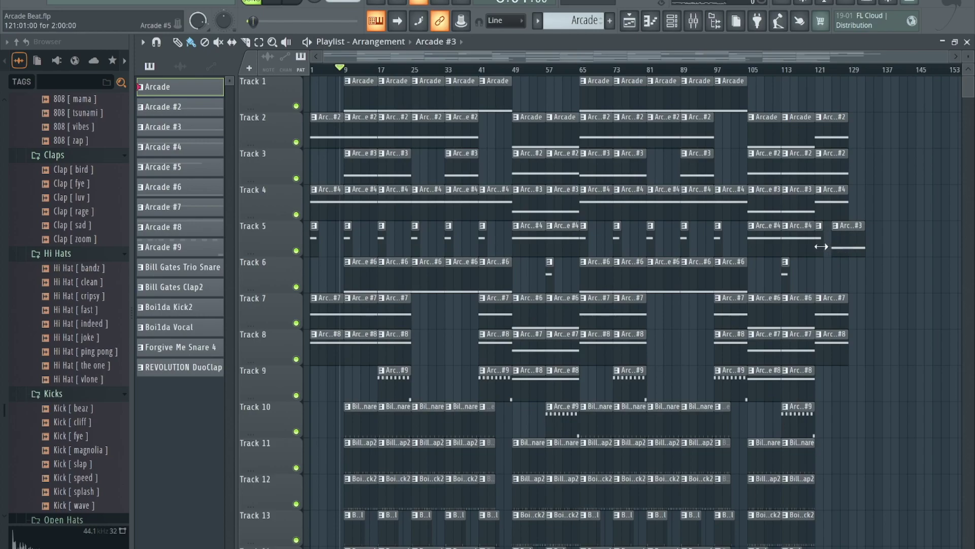
right_click(822, 246)
left_click_drag(859, 233, 848, 239)
left_click(803, 69)
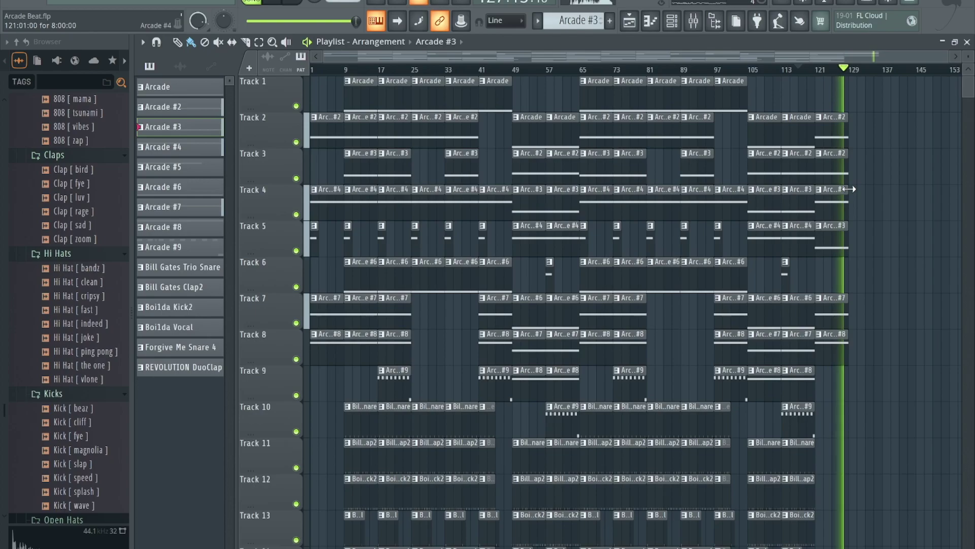
key("space")
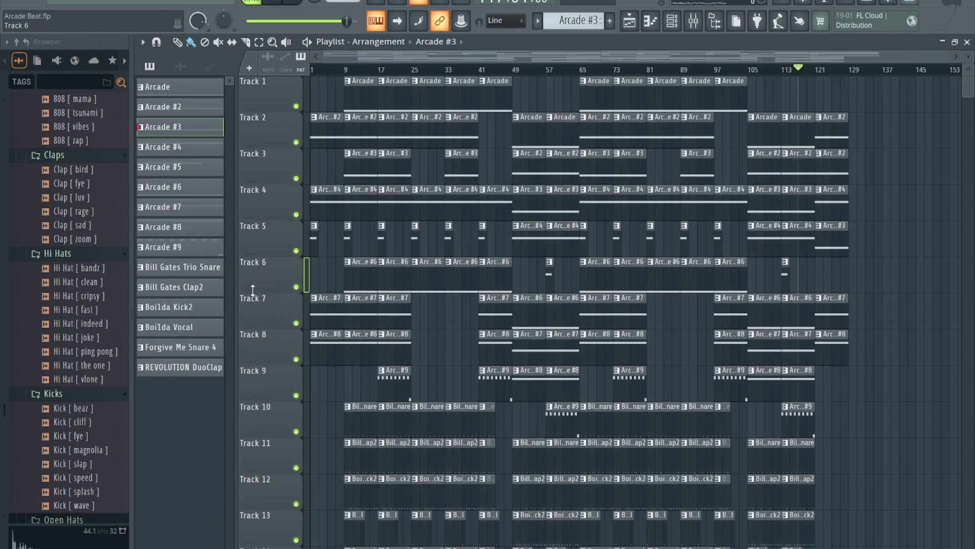
- Play the arrangement from bar 1 and review the clips on all tracks, from the intro to the outro
scroll(547, 217, "down", 4)
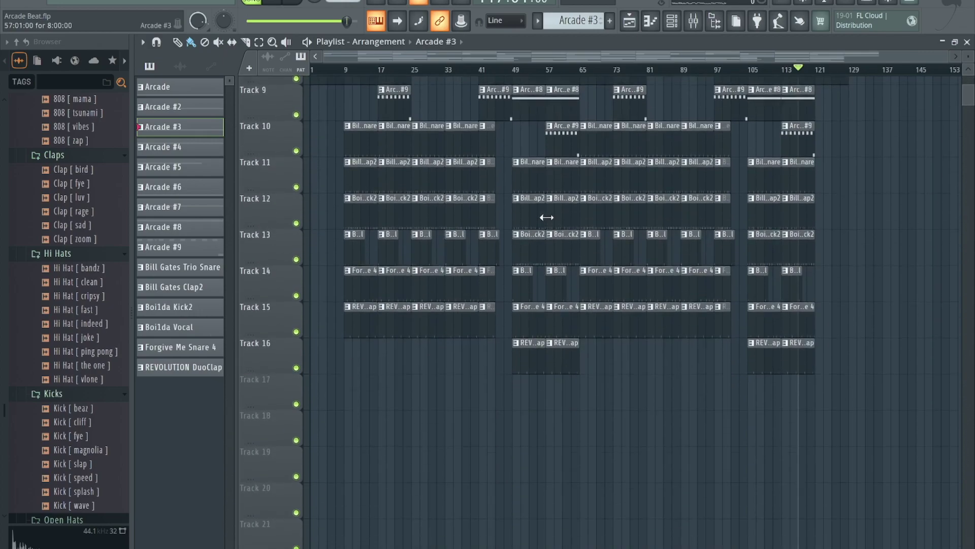
scroll(545, 217, "up", 4)
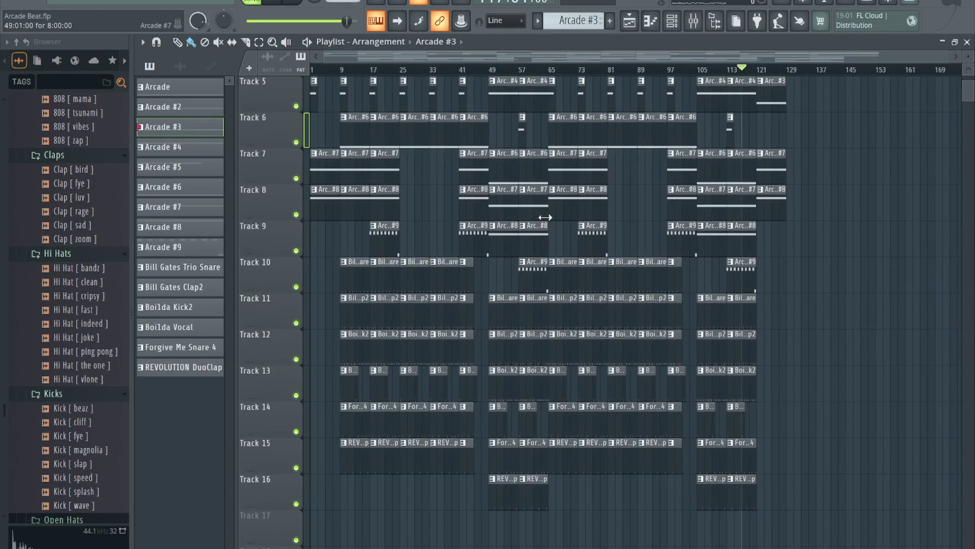
left_click(293, 3)
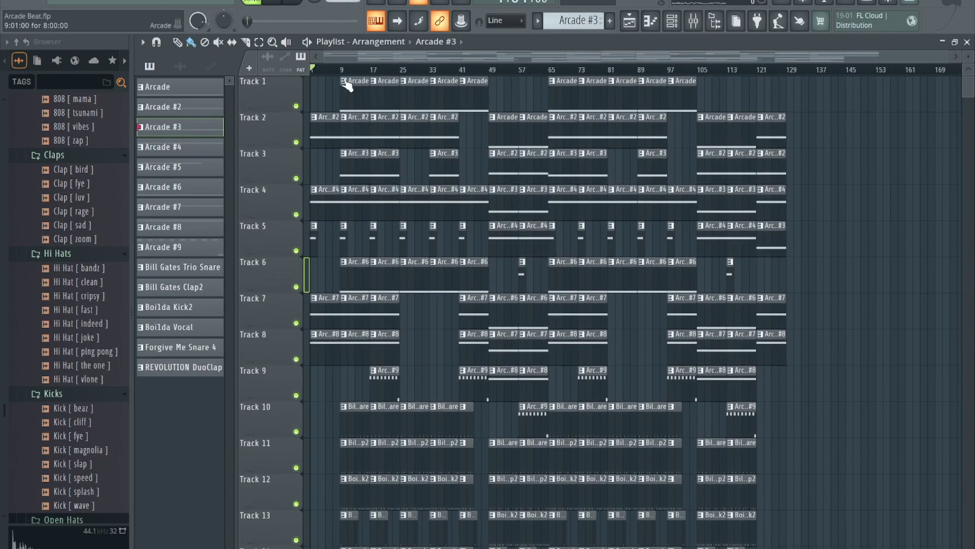
key("space")
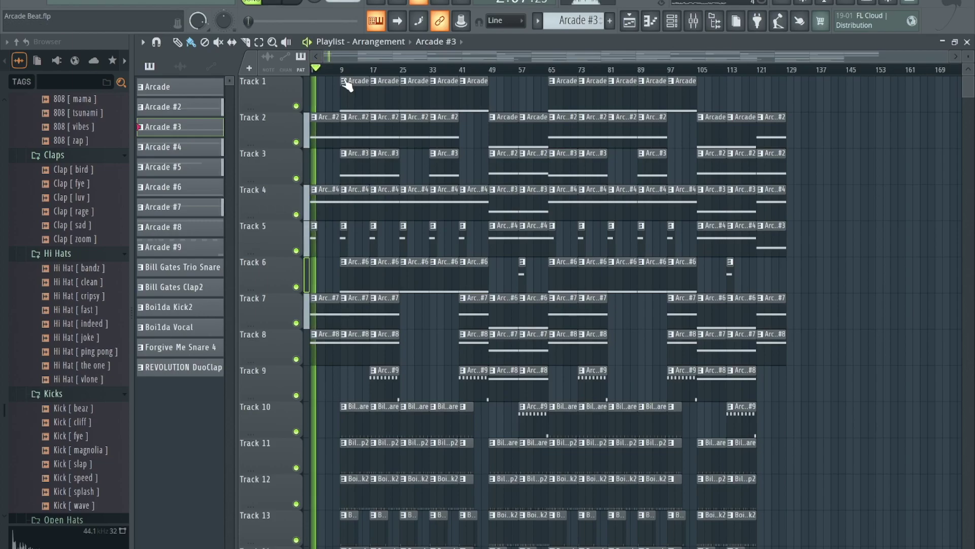
scroll(347, 85, "down", 5)
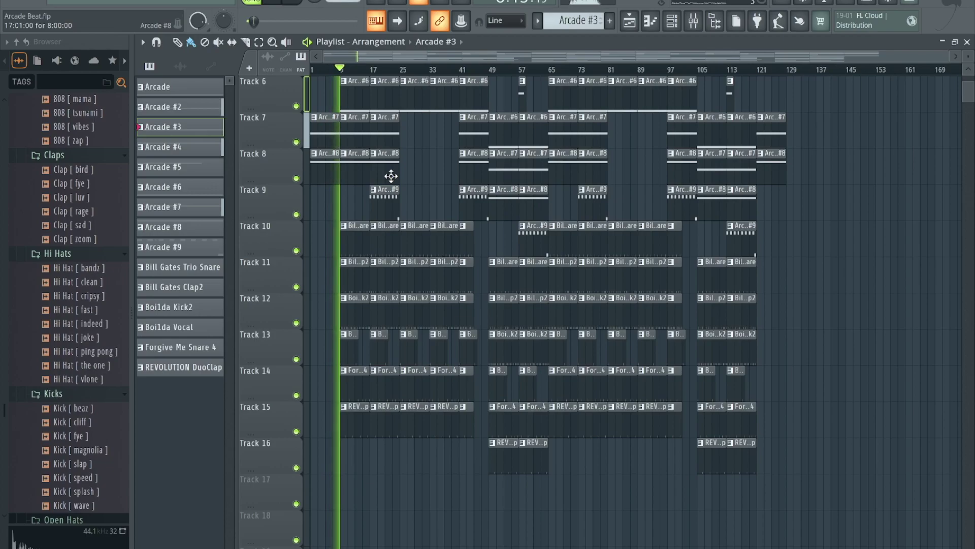
scroll(391, 175, "up", 5)
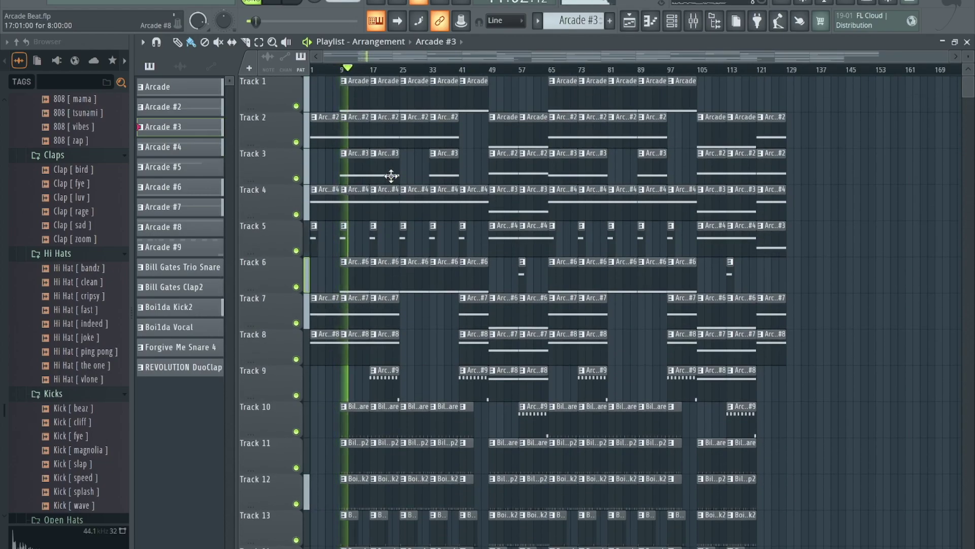
scroll(390, 176, "down", 1)
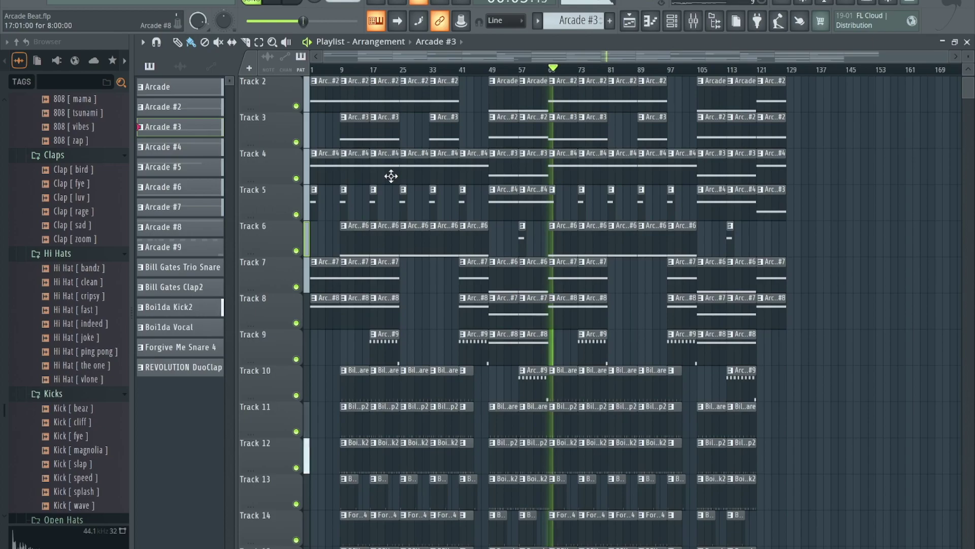
key("space")
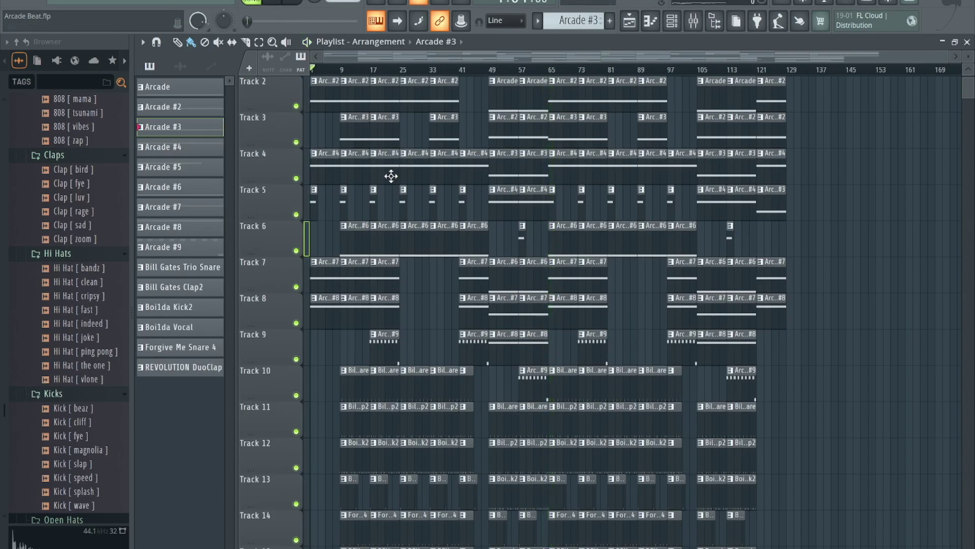
scroll(391, 176, "down", 4)
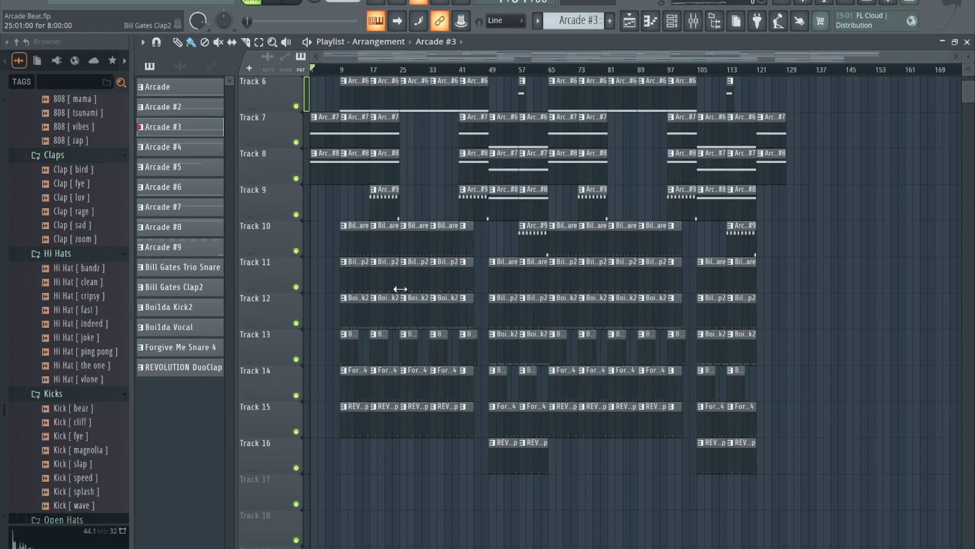
scroll(400, 289, "up", 5)
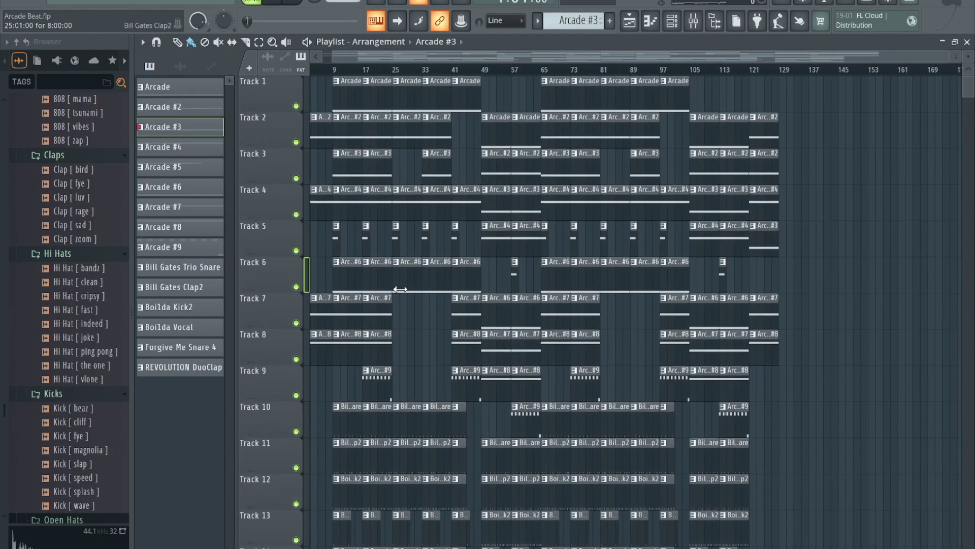